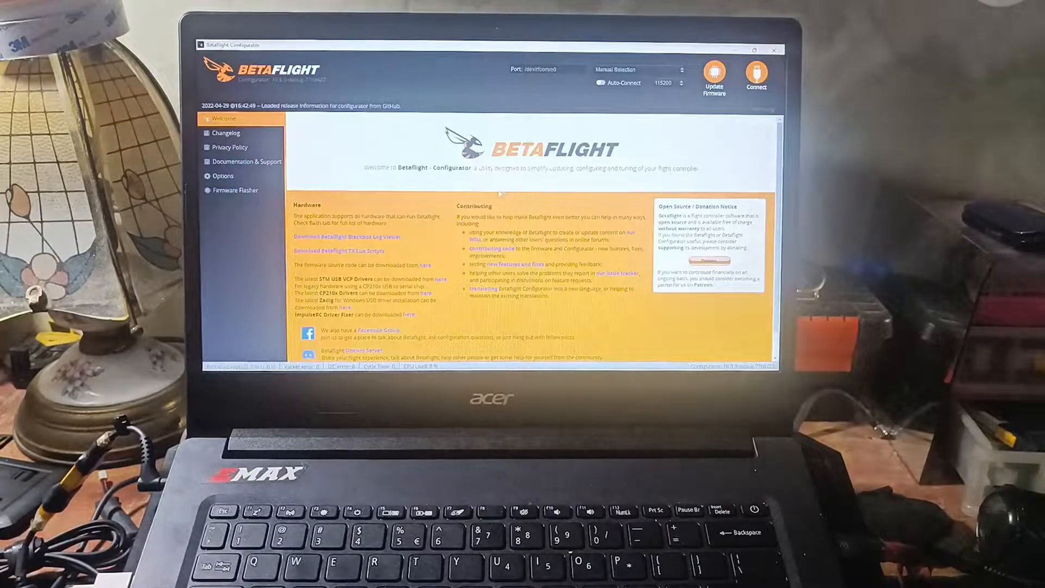
Start a full-screen video recording in Bandicam and return to Betaflight Configurator
{"action": "left_click", "coordinate": [733, 51]}
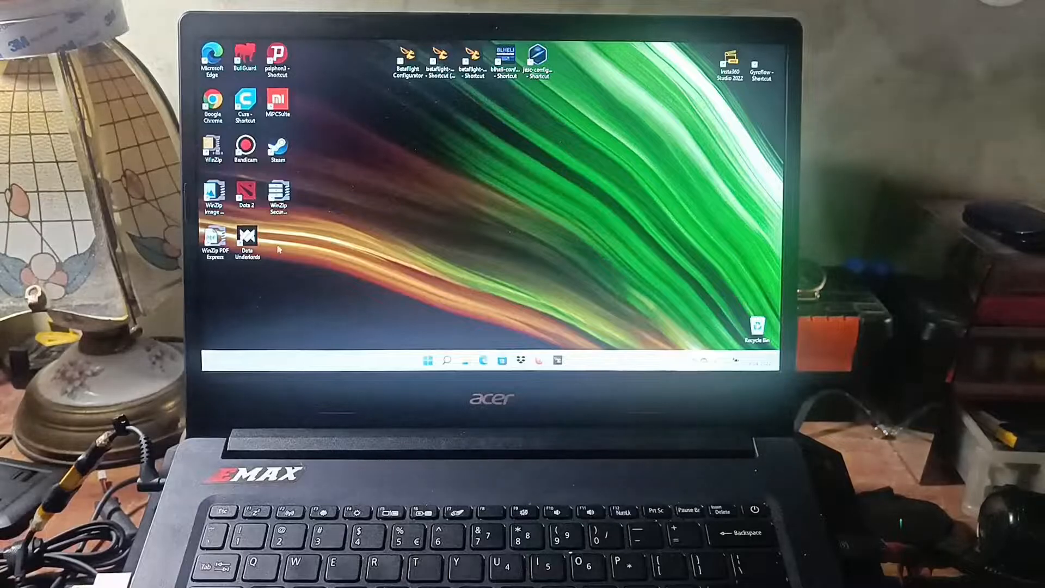
{"action": "double_click", "coordinate": [257, 160]}
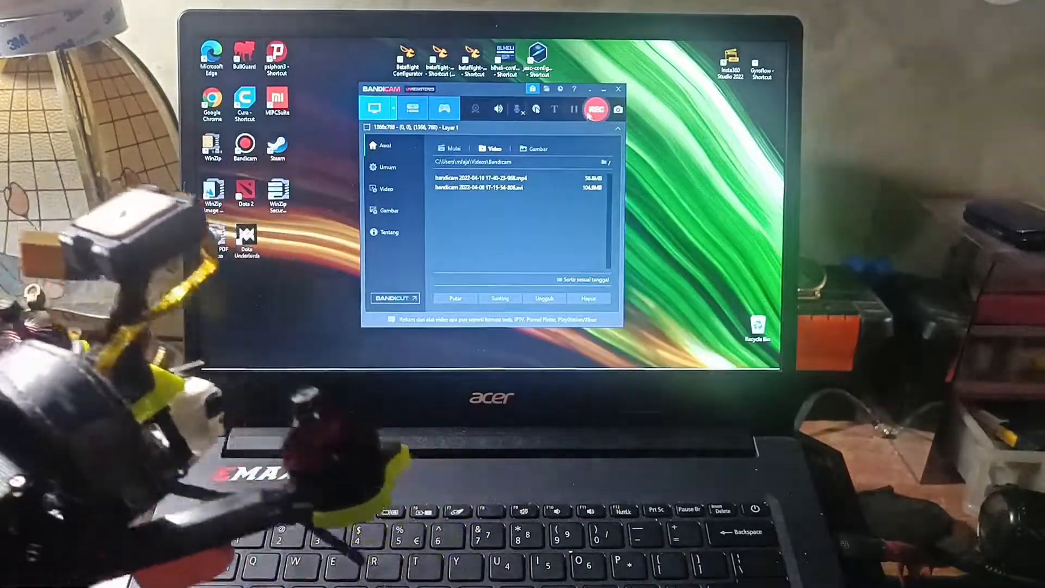
{"action": "left_click", "coordinate": [596, 110]}
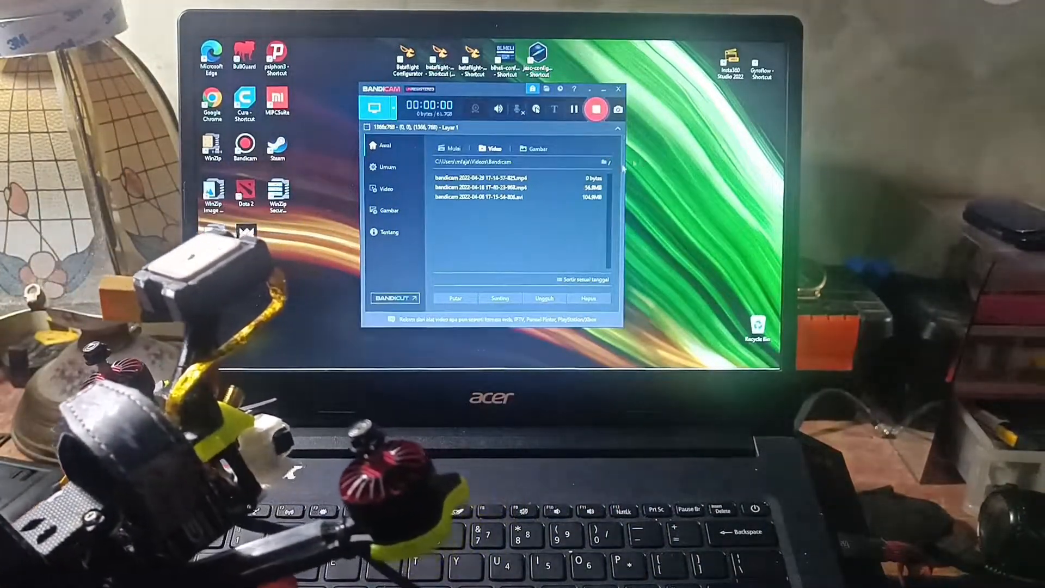
{"action": "left_click", "coordinate": [596, 108]}
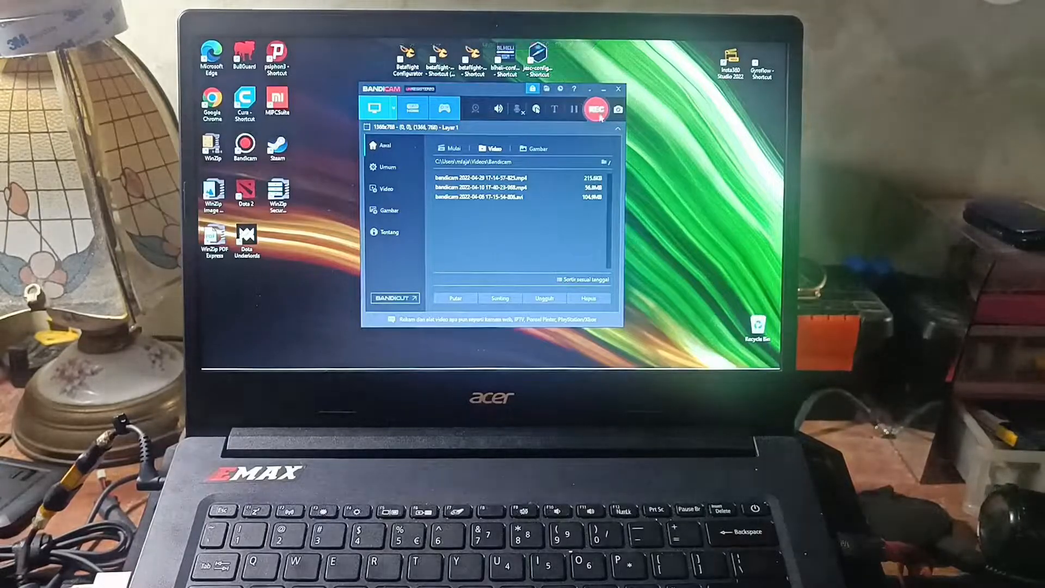
{"action": "left_click", "coordinate": [596, 109]}
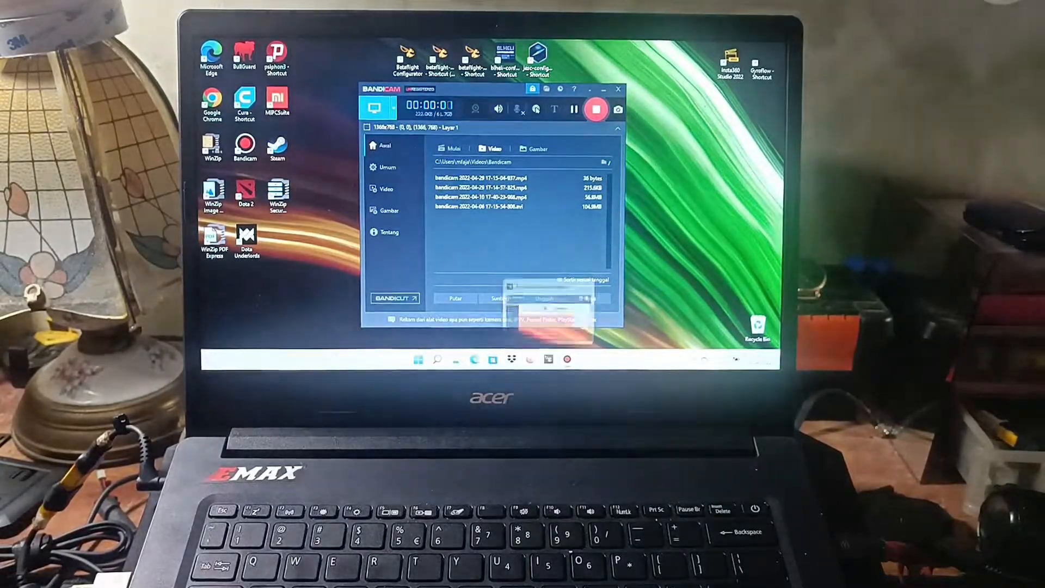
{"action": "left_click", "coordinate": [549, 359]}
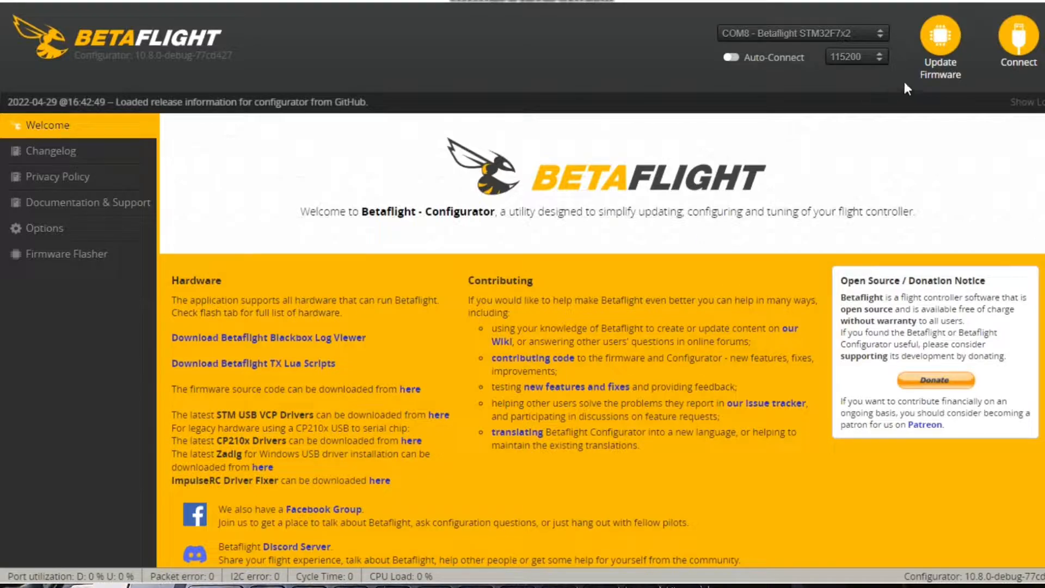
Connect to the flight controller on COM8 and review the UART4 sensor input in the port settings
{"action": "left_click", "coordinate": [1018, 51]}
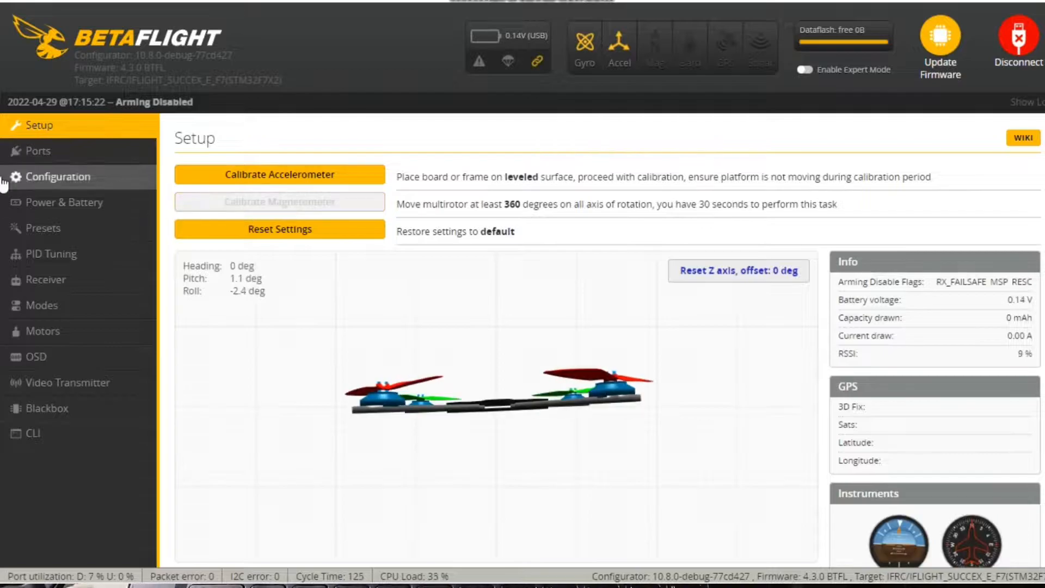
{"action": "left_click", "coordinate": [54, 152]}
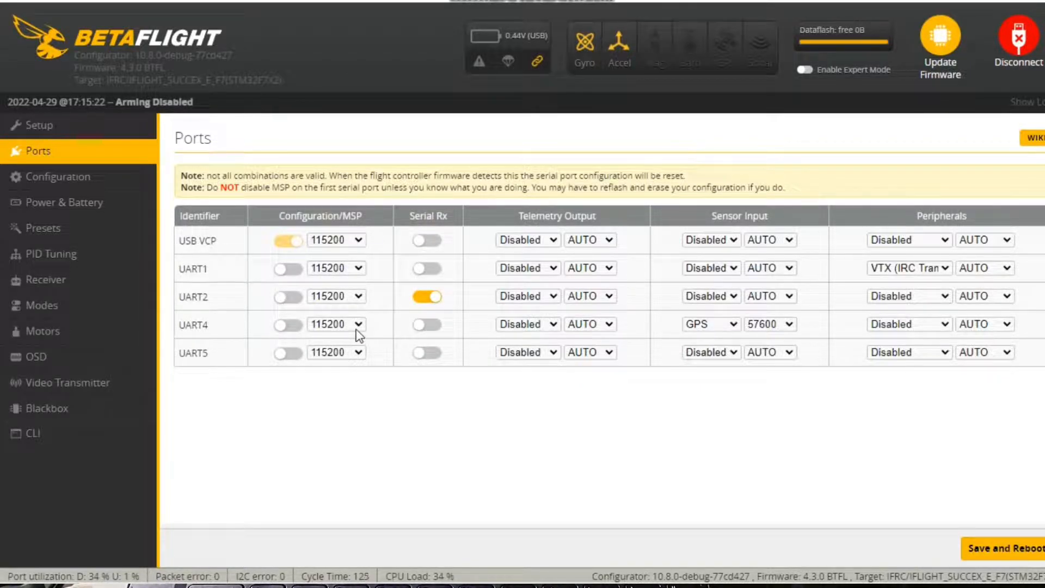
{"action": "left_click", "coordinate": [734, 325]}
{"action": "left_click", "coordinate": [733, 326]}
Try the AUTO baud rate for the GPS sensor input on UART4
{"action": "left_click", "coordinate": [791, 325]}
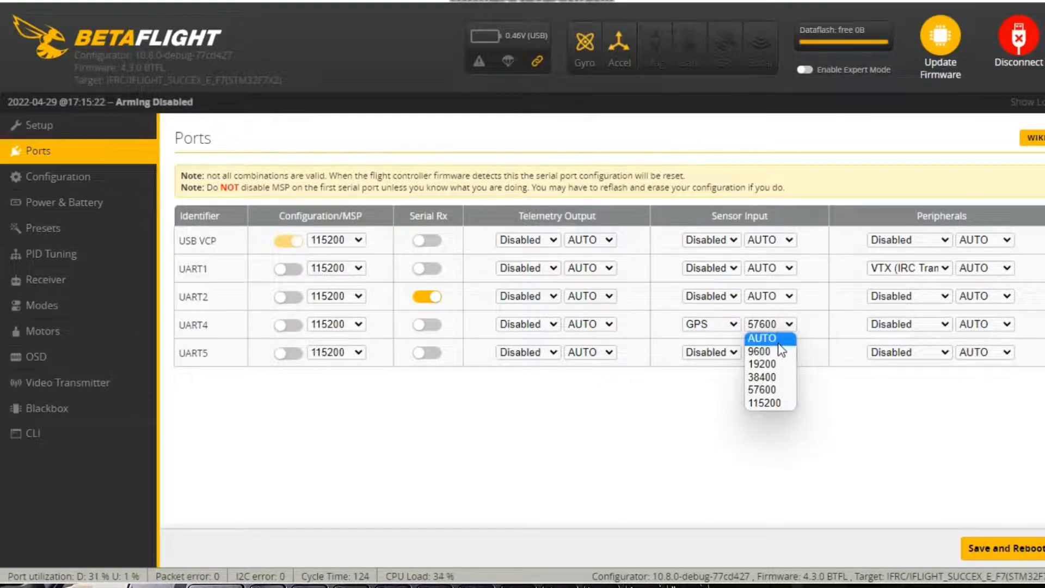
{"action": "left_click", "coordinate": [781, 339]}
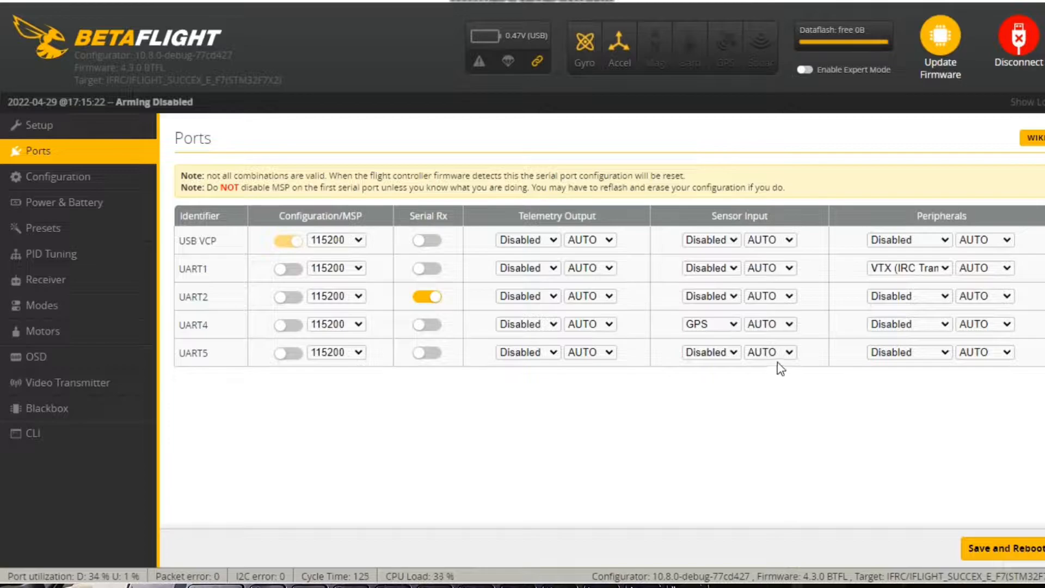
{"action": "left_click", "coordinate": [789, 327]}
{"action": "left_click", "coordinate": [915, 434]}
{"action": "left_click", "coordinate": [112, 186]}
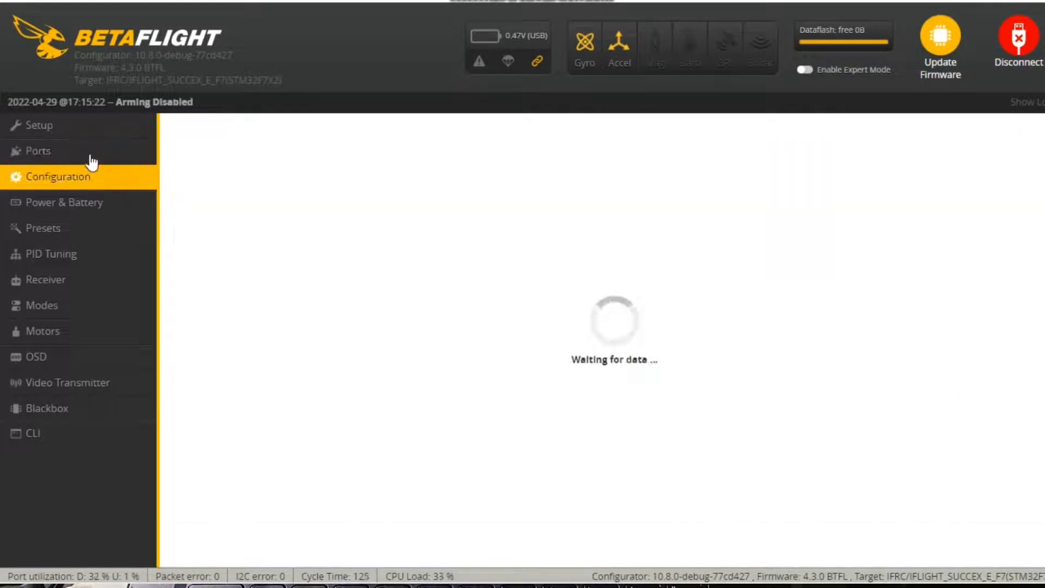
{"action": "left_click", "coordinate": [95, 149]}
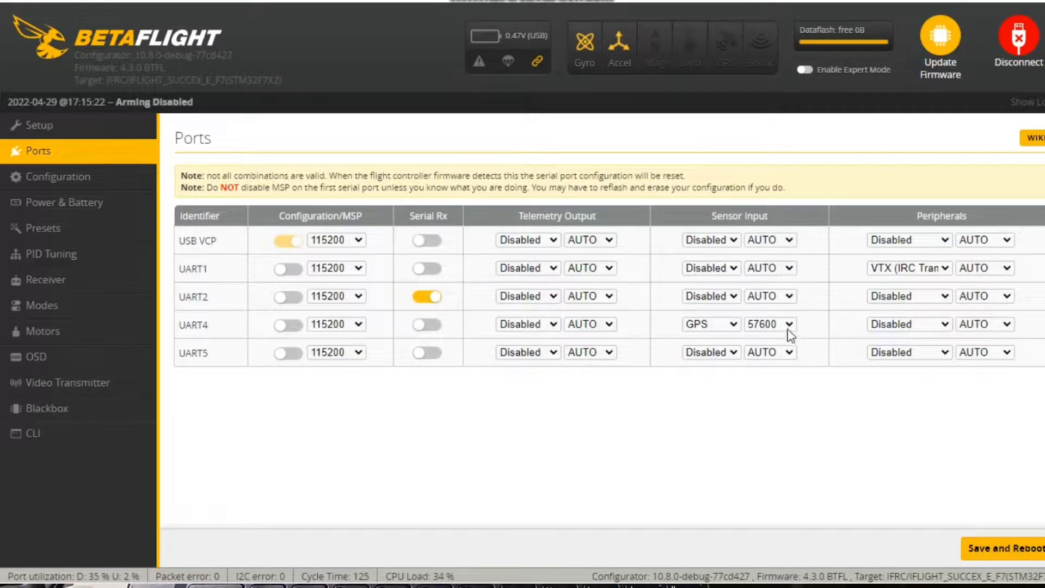
{"action": "left_click", "coordinate": [787, 329]}
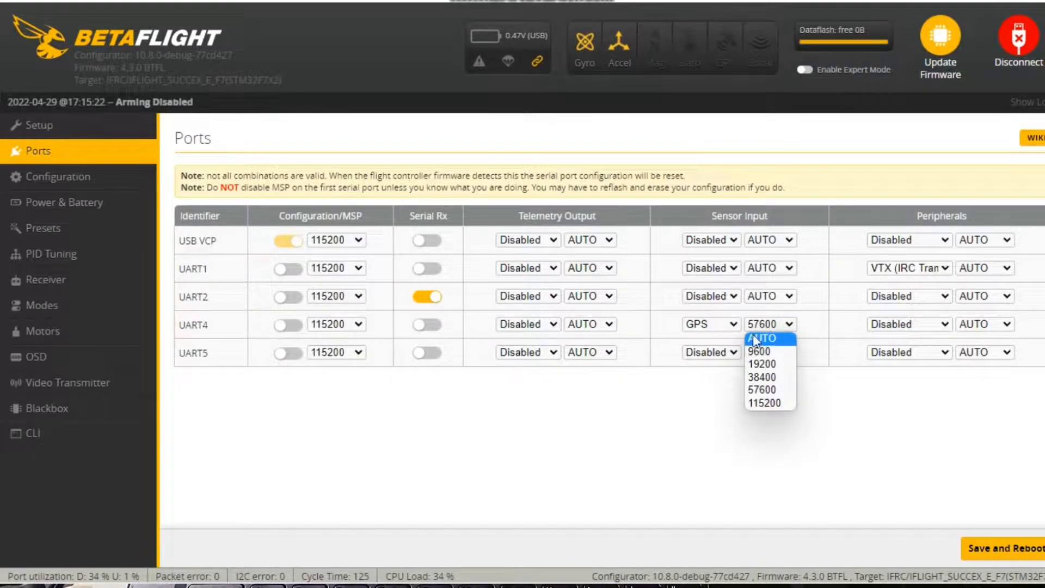
{"action": "left_click", "coordinate": [764, 339]}
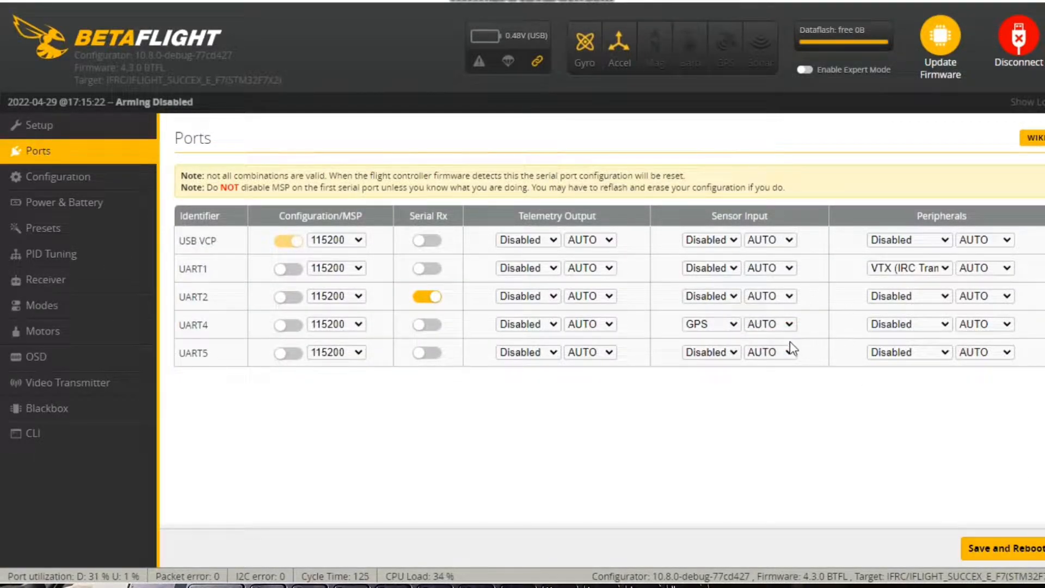
Set the UART4 GPS sensor input baud rate to 57600 and save the ports with a reboot
{"action": "left_click", "coordinate": [787, 325]}
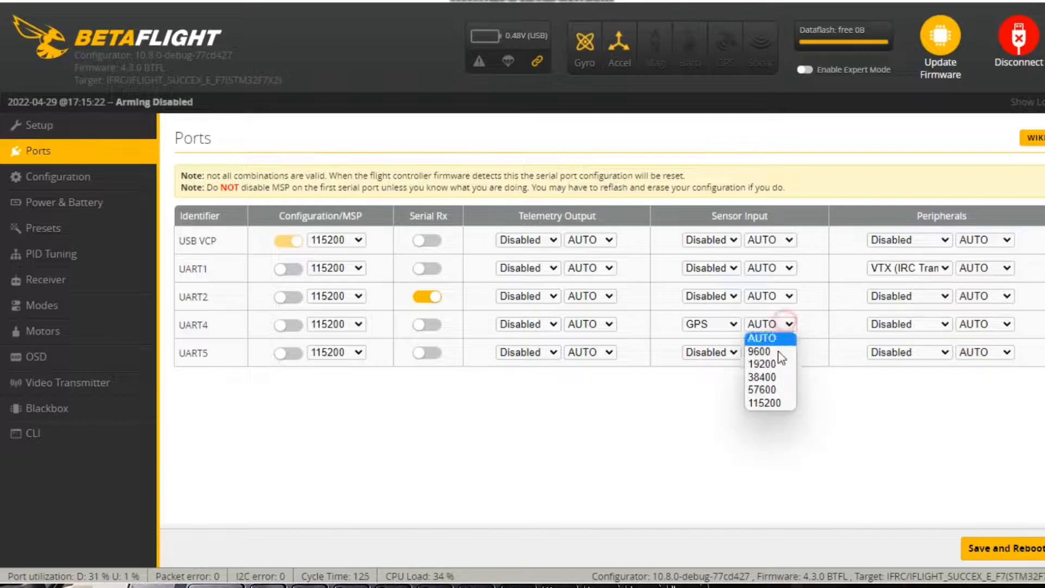
{"action": "left_click", "coordinate": [784, 390]}
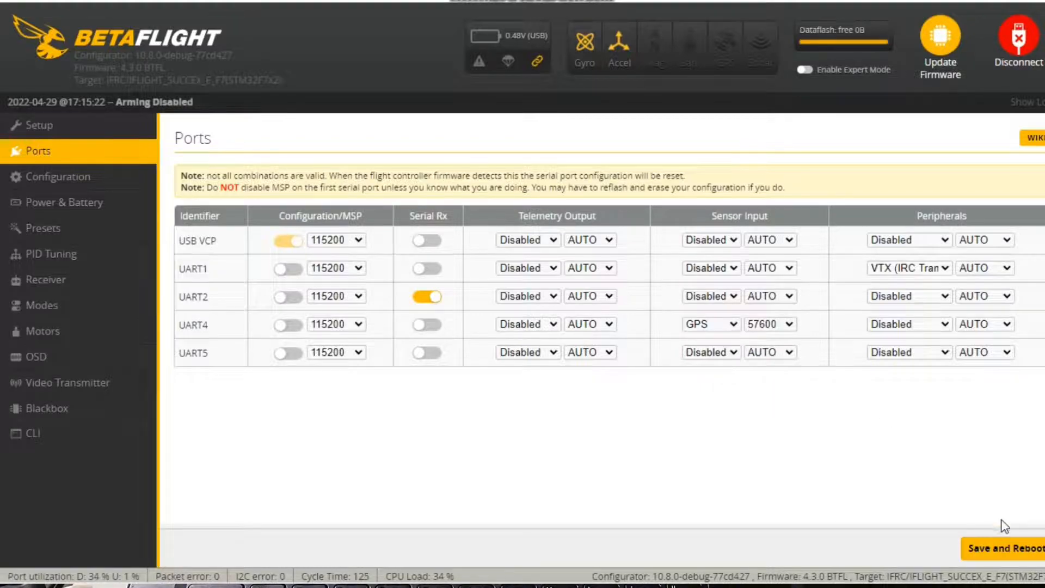
{"action": "left_click", "coordinate": [780, 342]}
{"action": "left_click", "coordinate": [1024, 548]}
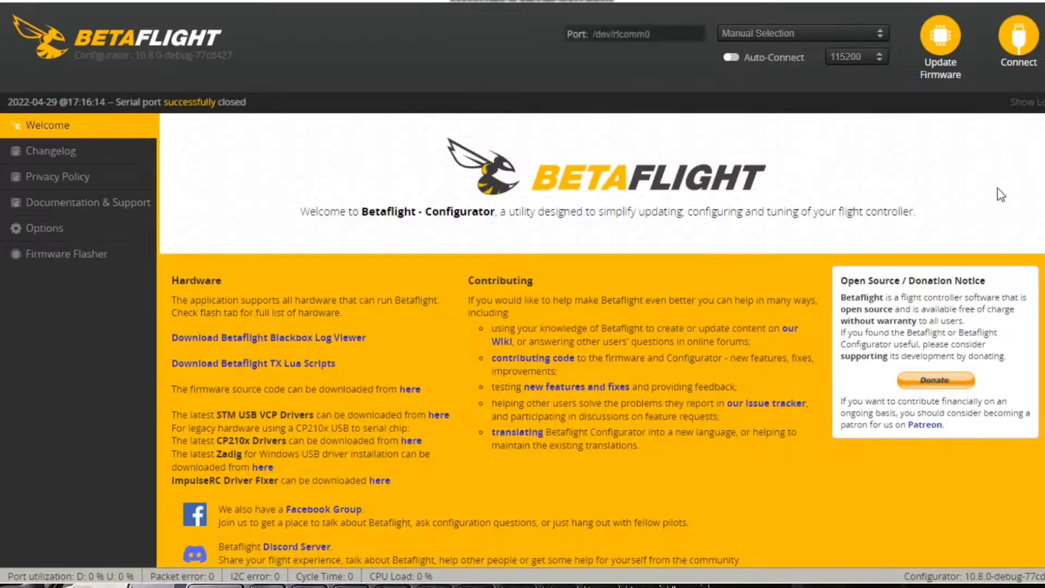
Reconnect to the flight controller and check the saved UART4 GPS baud rate in the port settings
{"action": "left_click", "coordinate": [1018, 38]}
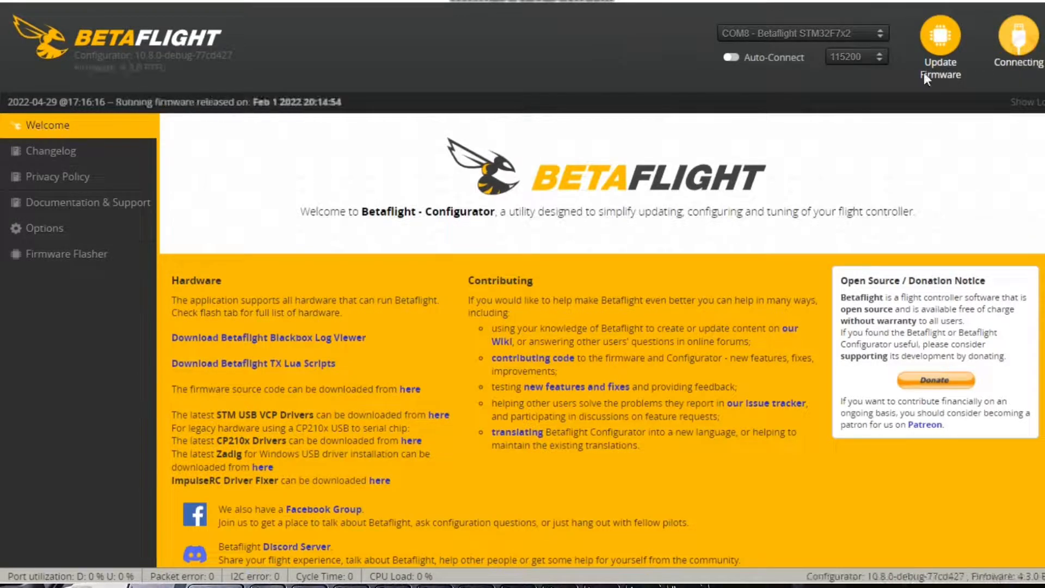
{"action": "left_click", "coordinate": [104, 155]}
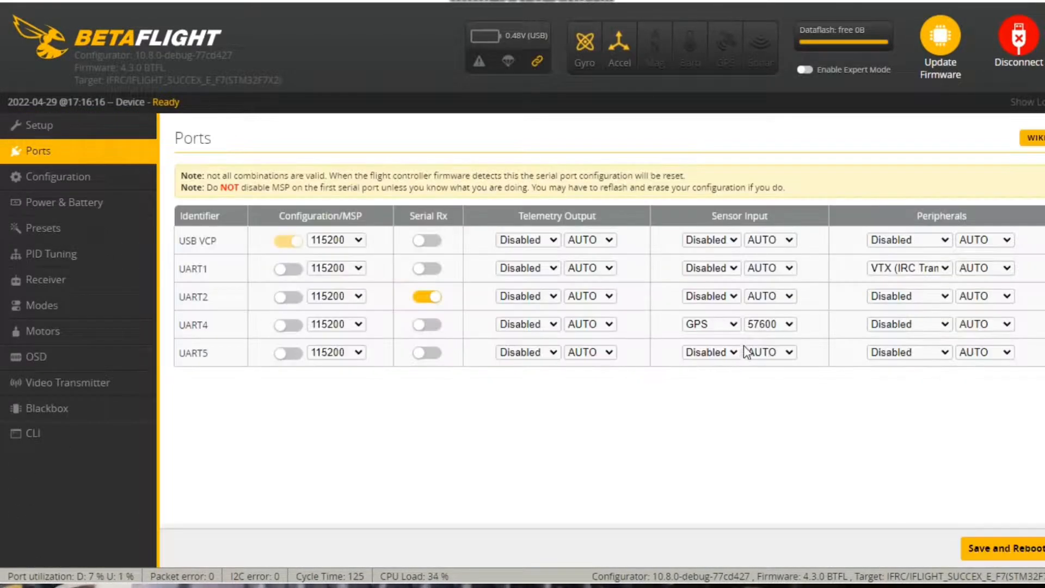
{"action": "left_click", "coordinate": [789, 325]}
{"action": "left_click", "coordinate": [795, 327]}
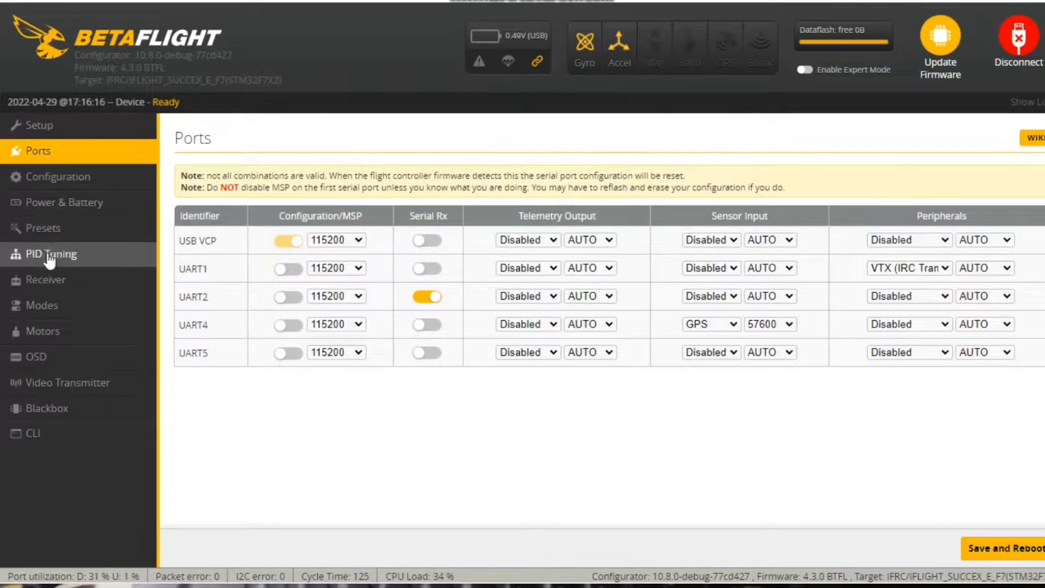
Examine the GPS section of the configuration and the available ground assistance types
{"action": "left_click", "coordinate": [69, 186]}
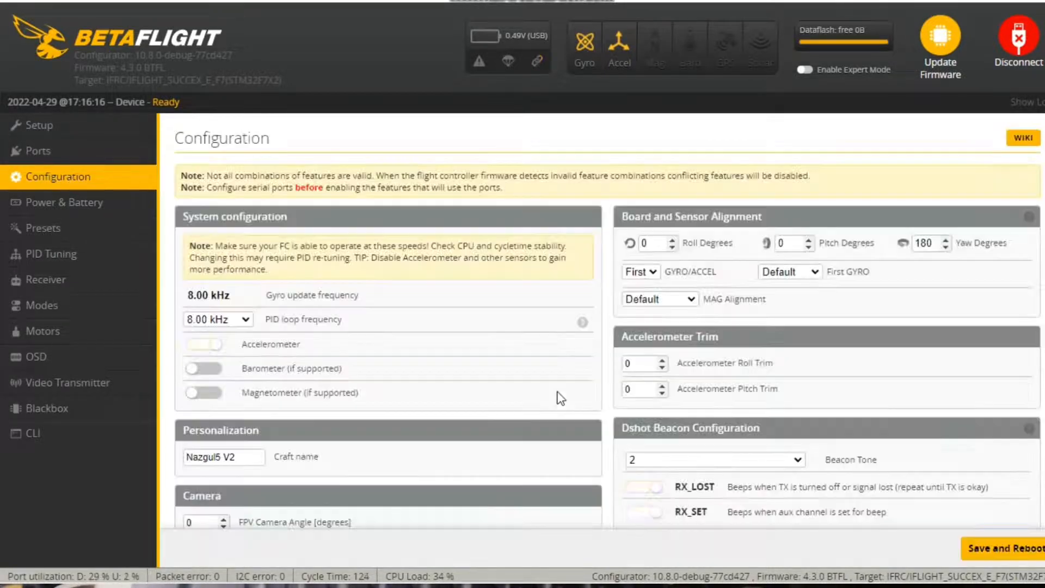
{"action": "scroll", "coordinate": [638, 370], "scroll_direction": "down", "scroll_amount": 15}
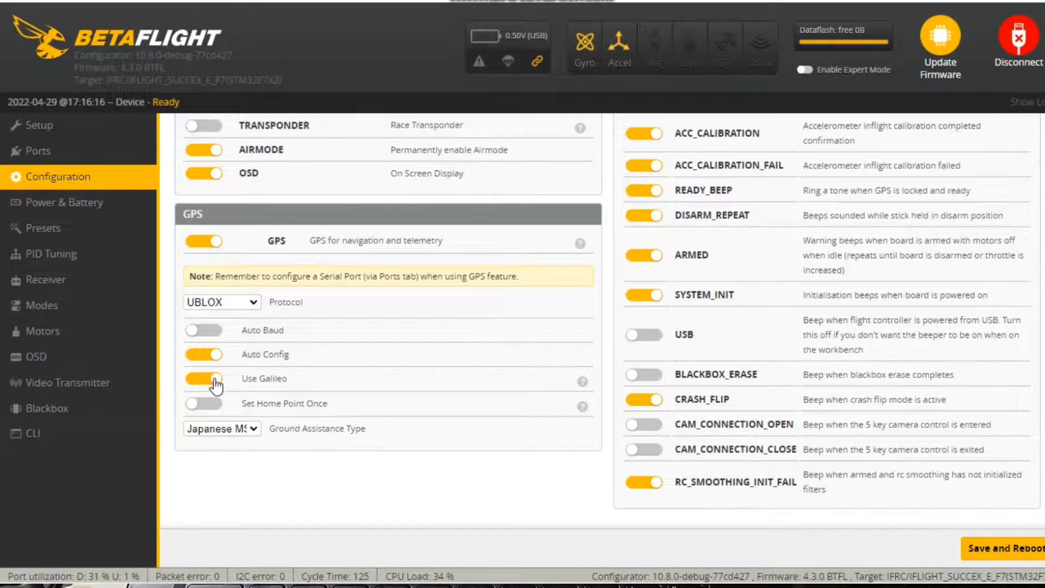
{"action": "left_click", "coordinate": [259, 429]}
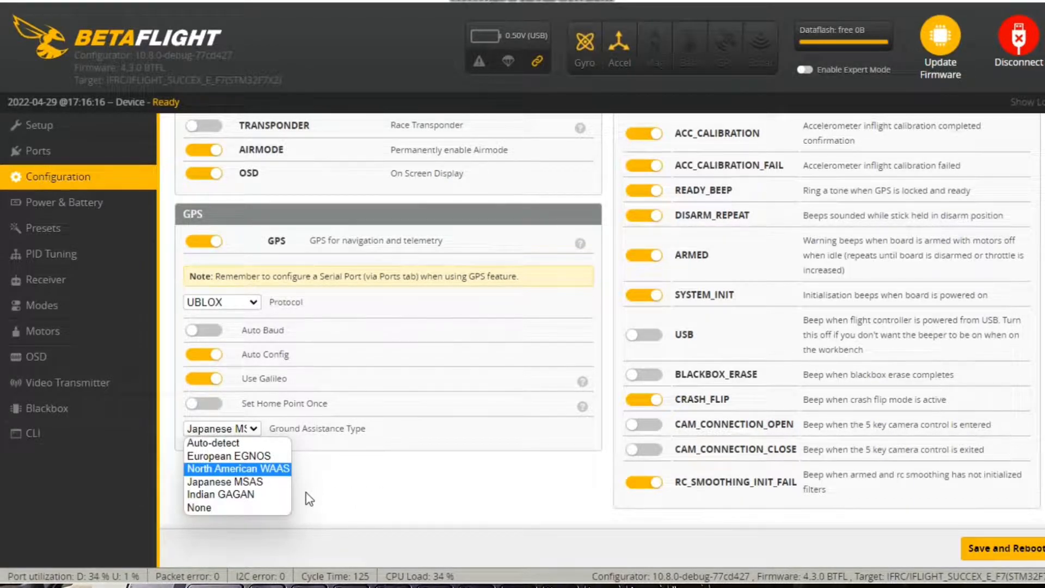
{"action": "left_click", "coordinate": [328, 493]}
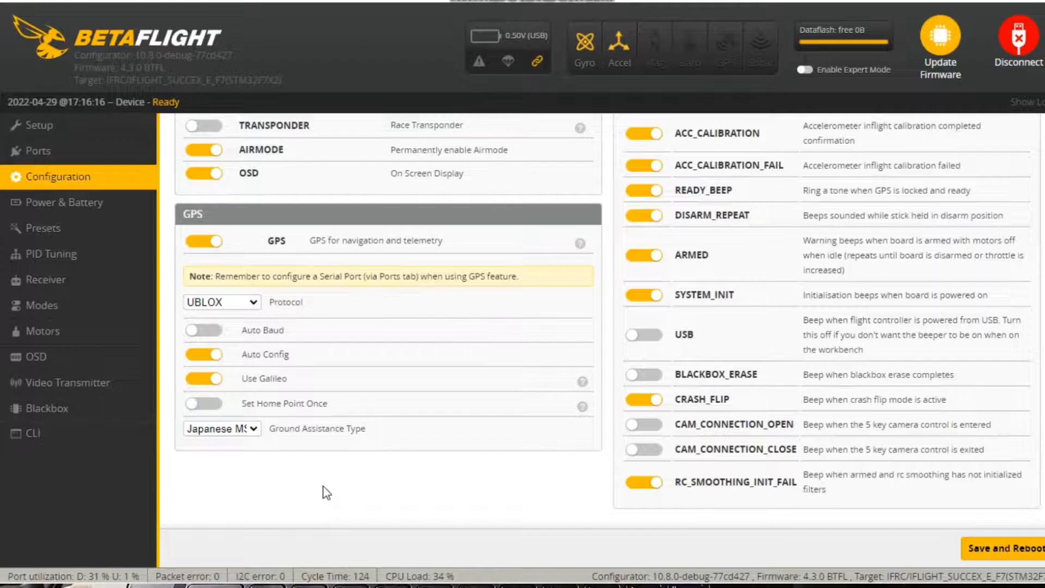
Set the GPS ground assistance type to Japanese MSAS and save the configuration with a reboot
{"action": "left_click", "coordinate": [251, 430]}
{"action": "left_click", "coordinate": [248, 443]}
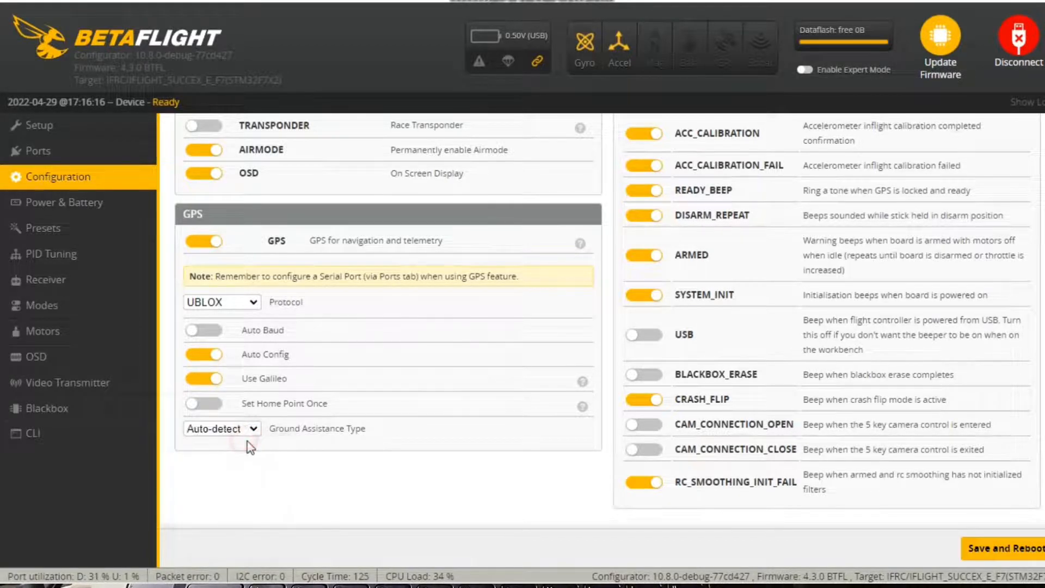
{"action": "left_click", "coordinate": [252, 429]}
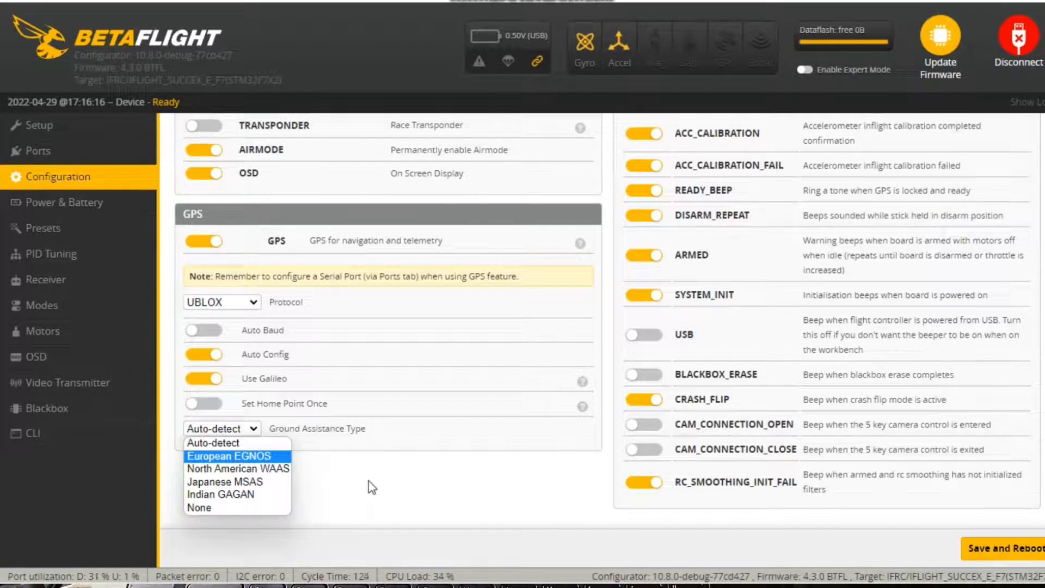
{"action": "left_click", "coordinate": [252, 482]}
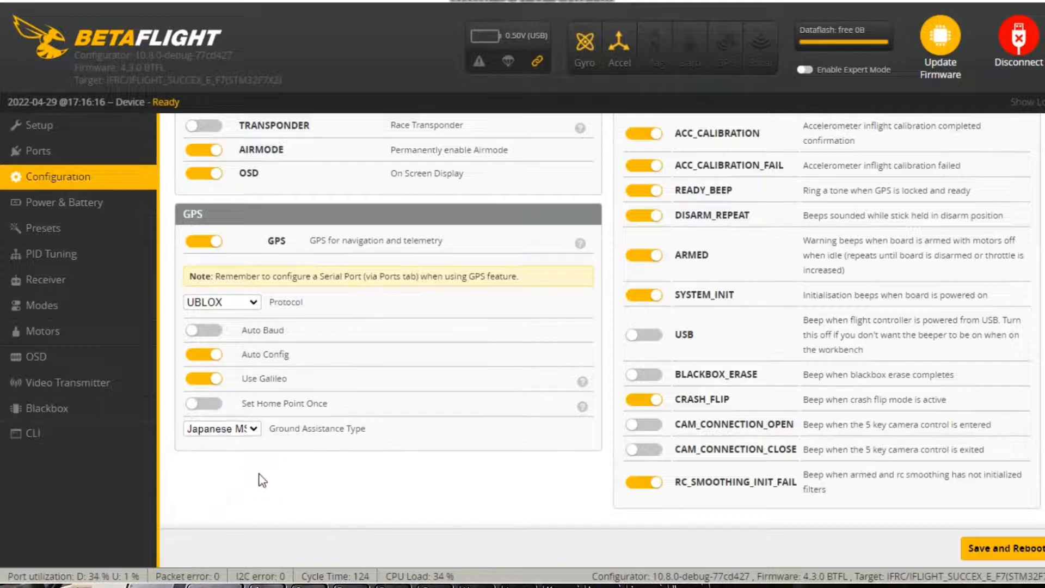
{"action": "left_click", "coordinate": [1026, 548]}
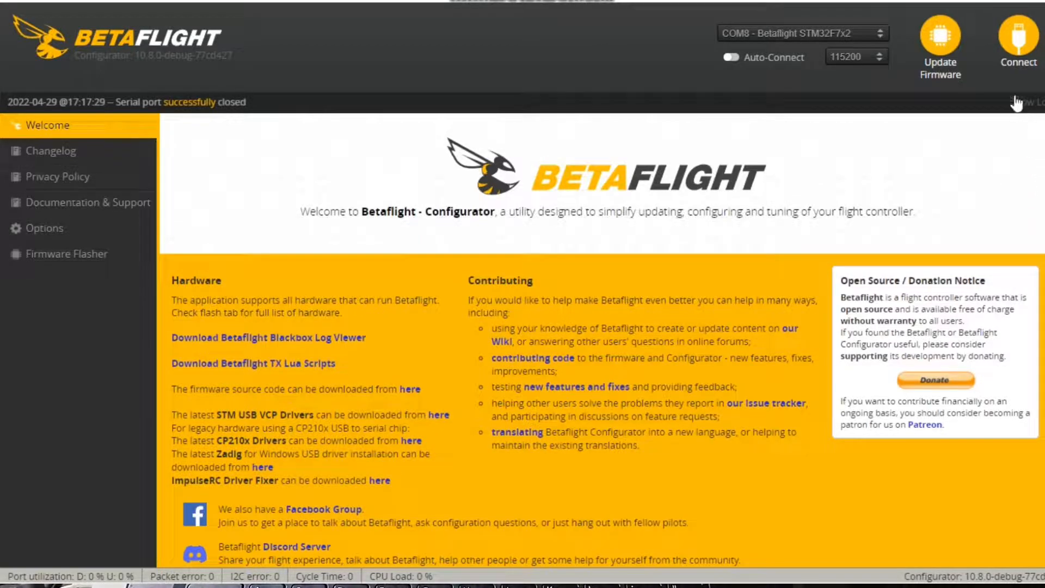
Reconnect to the flight controller with expert mode enabled and open the Failsafe settings
{"action": "left_click", "coordinate": [1012, 43]}
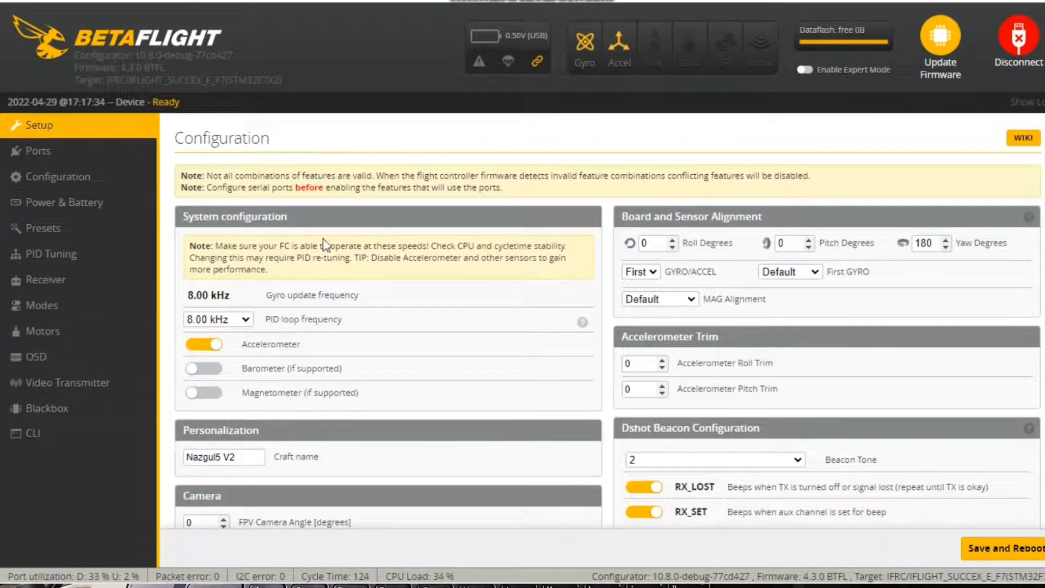
{"action": "left_click", "coordinate": [805, 71]}
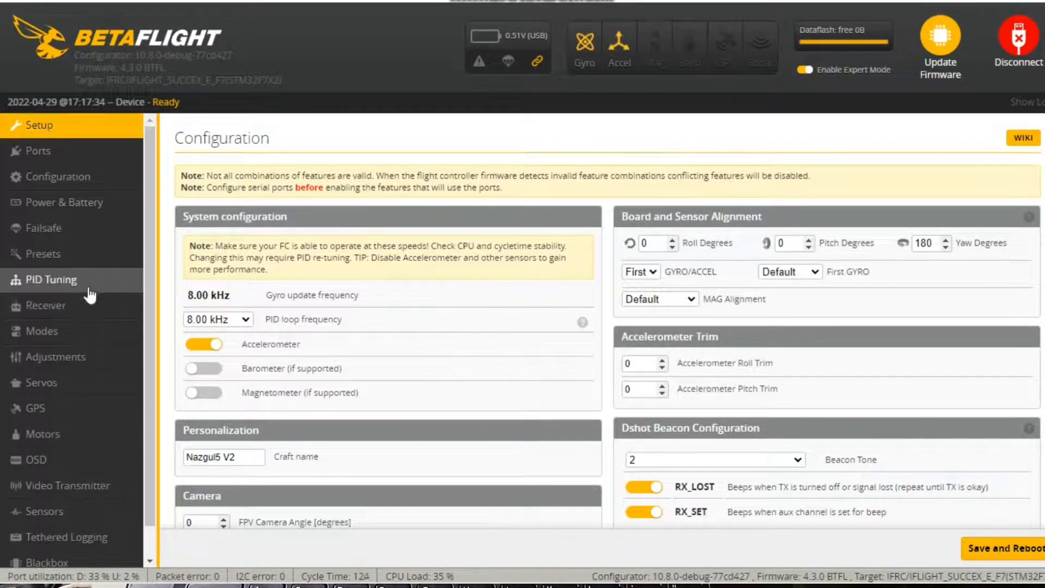
{"action": "left_click", "coordinate": [108, 241]}
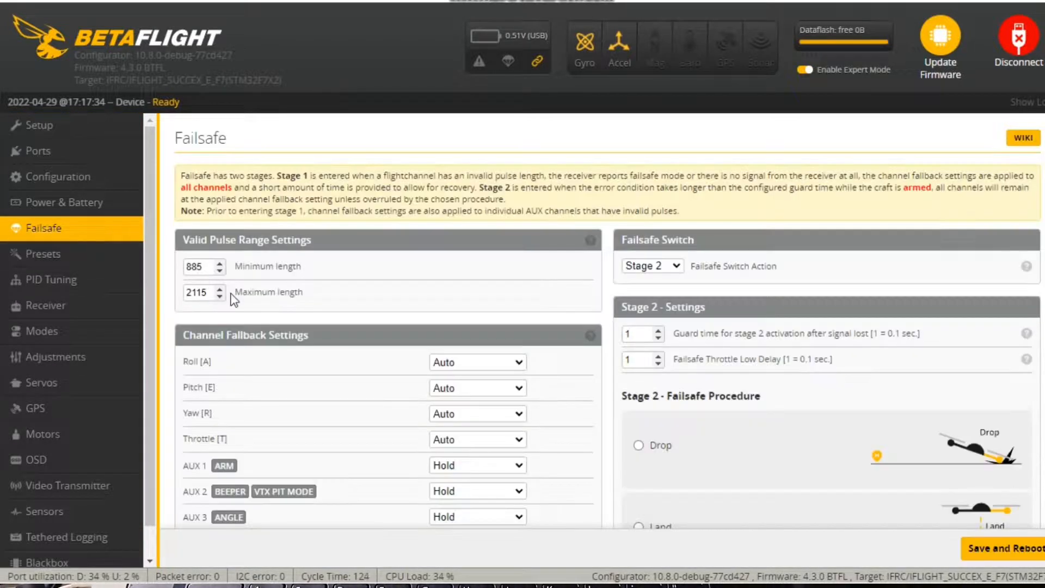
{"action": "scroll", "coordinate": [392, 272], "scroll_direction": "down", "scroll_amount": 3}
{"action": "scroll", "coordinate": [544, 310], "scroll_direction": "up", "scroll_amount": 3}
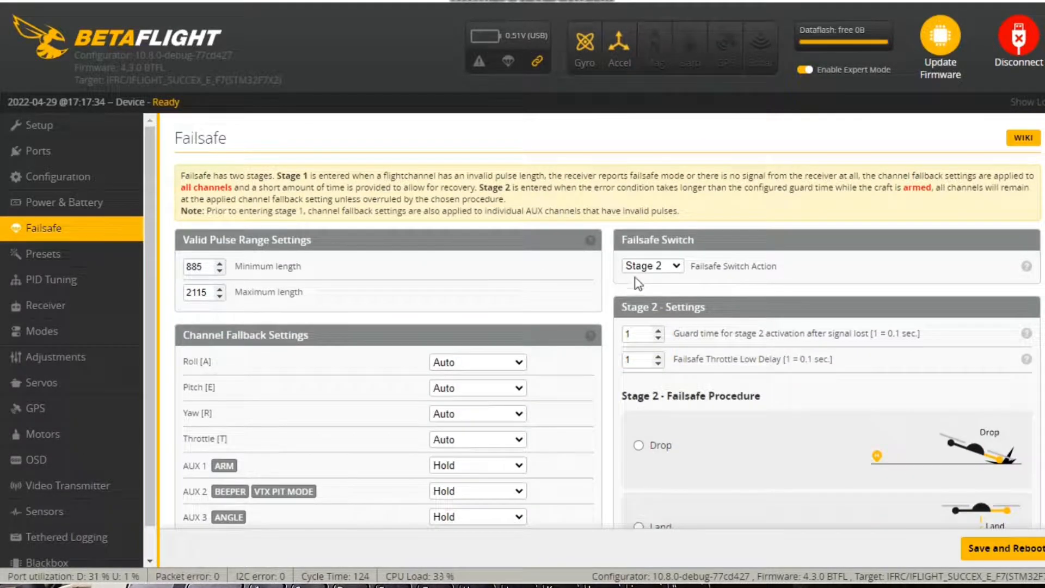
Set the failsafe switch action to Stage 2
{"action": "left_click", "coordinate": [676, 266]}
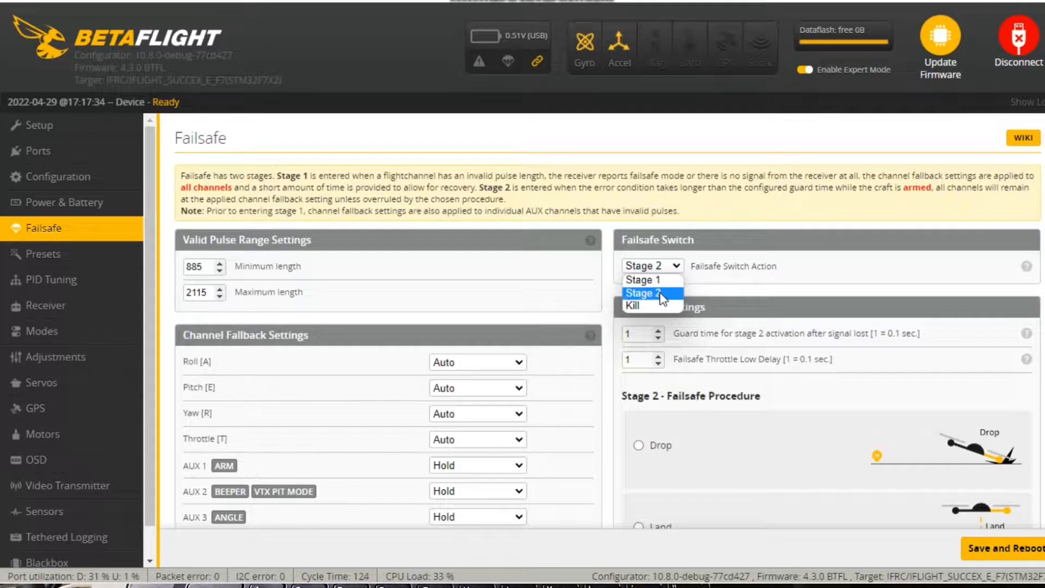
{"action": "left_click", "coordinate": [675, 268]}
{"action": "left_click", "coordinate": [672, 267]}
{"action": "left_click", "coordinate": [665, 289]}
Try changing the guard time for stage 2 activation after signal loss
{"action": "scroll", "coordinate": [771, 354], "scroll_direction": "down", "scroll_amount": 1}
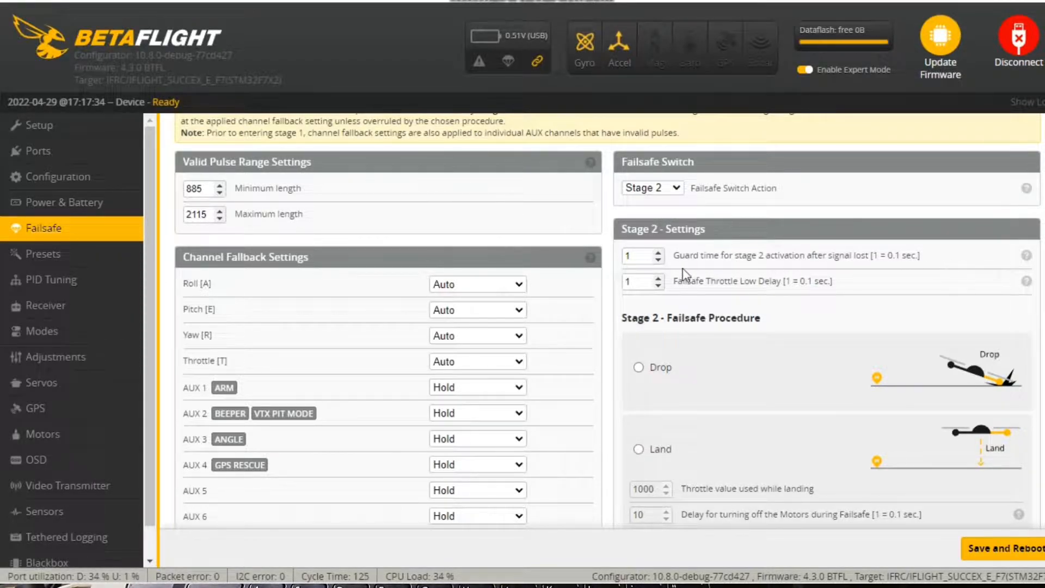
{"action": "left_click", "coordinate": [637, 259]}
{"action": "type", "text": "0"}
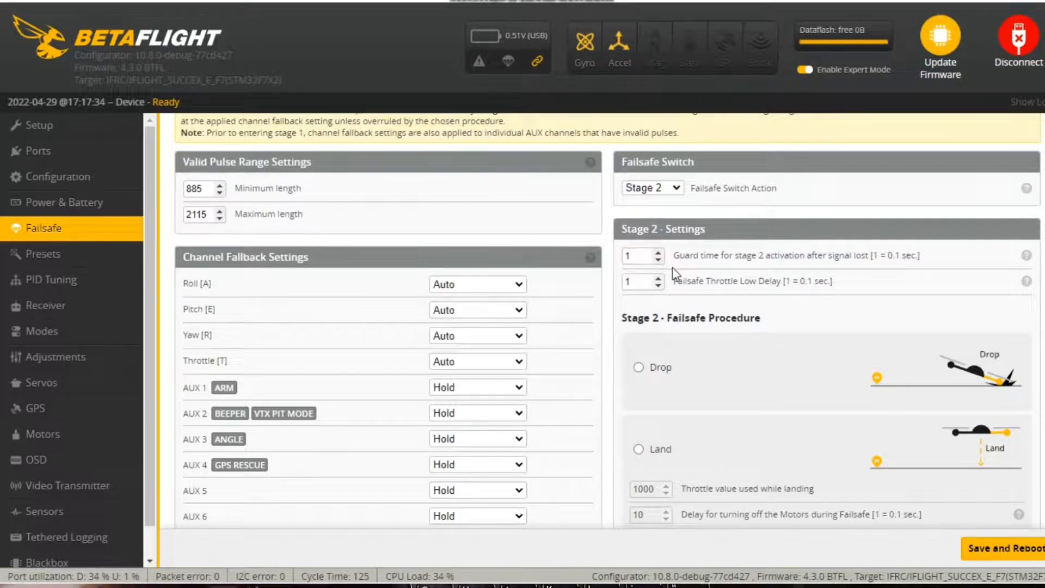
{"action": "key", "text": "BackSpace"}
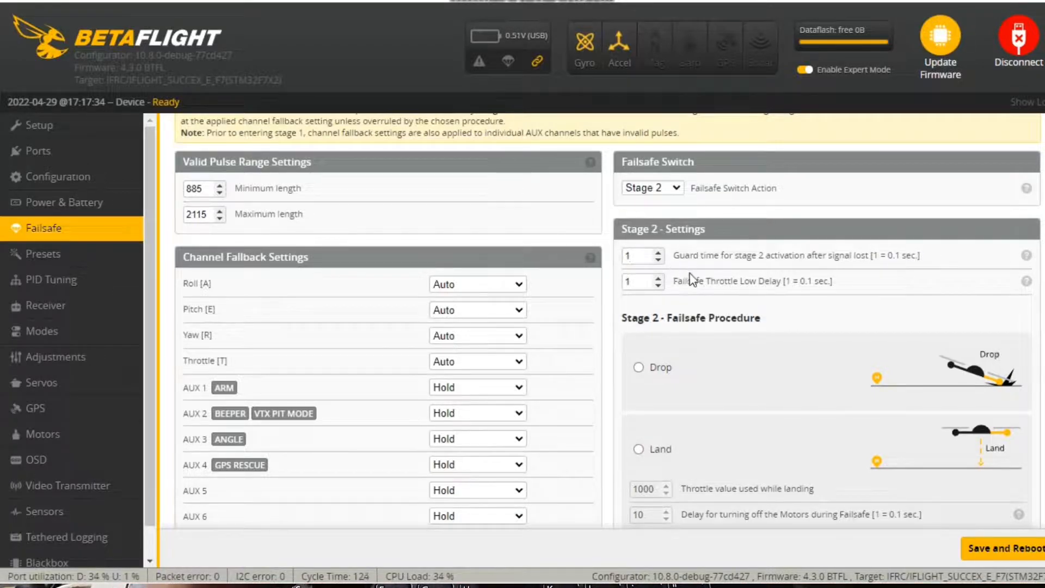
Examine the stage 2 guard time, throttle low delay and failsafe procedure options, together with the failsafe switch action
{"action": "scroll", "coordinate": [701, 272], "scroll_direction": "down", "scroll_amount": 1}
{"action": "scroll", "coordinate": [708, 327], "scroll_direction": "down", "scroll_amount": 1}
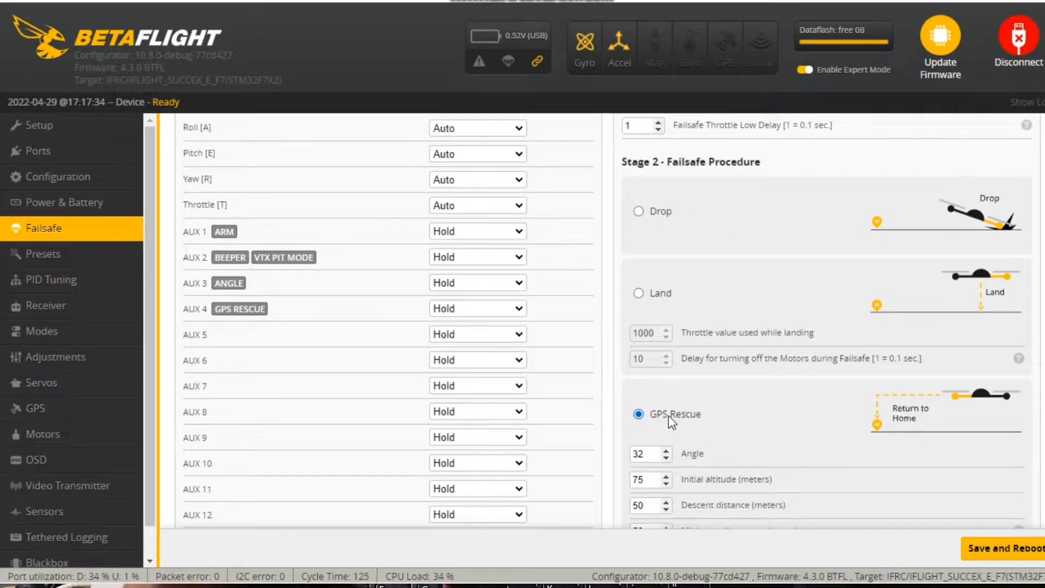
{"action": "scroll", "coordinate": [669, 416], "scroll_direction": "up", "scroll_amount": 2}
{"action": "scroll", "coordinate": [674, 420], "scroll_direction": "down", "scroll_amount": 1}
{"action": "scroll", "coordinate": [677, 422], "scroll_direction": "up", "scroll_amount": 1}
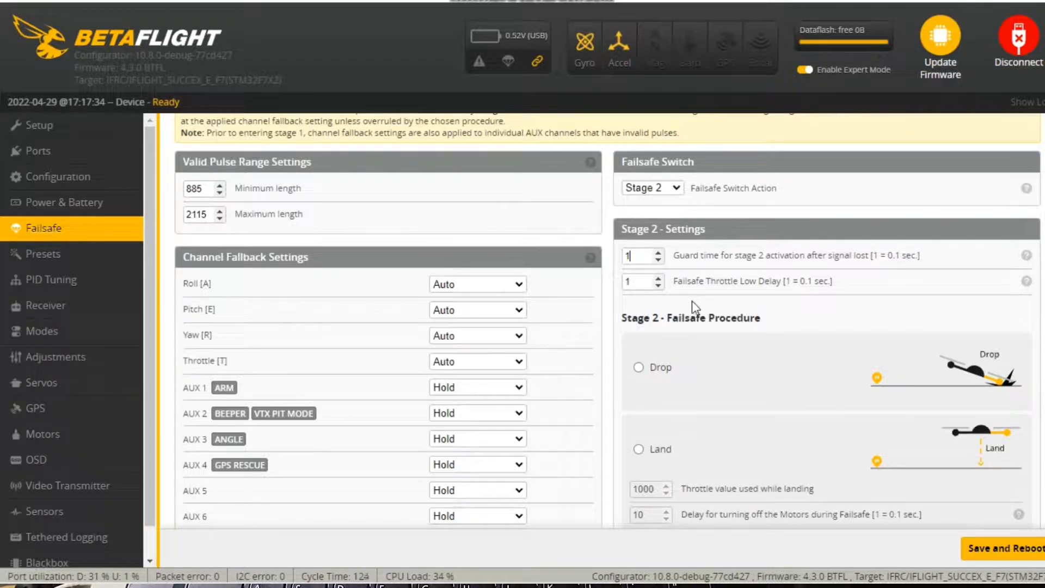
{"action": "scroll", "coordinate": [694, 308], "scroll_direction": "down", "scroll_amount": 1}
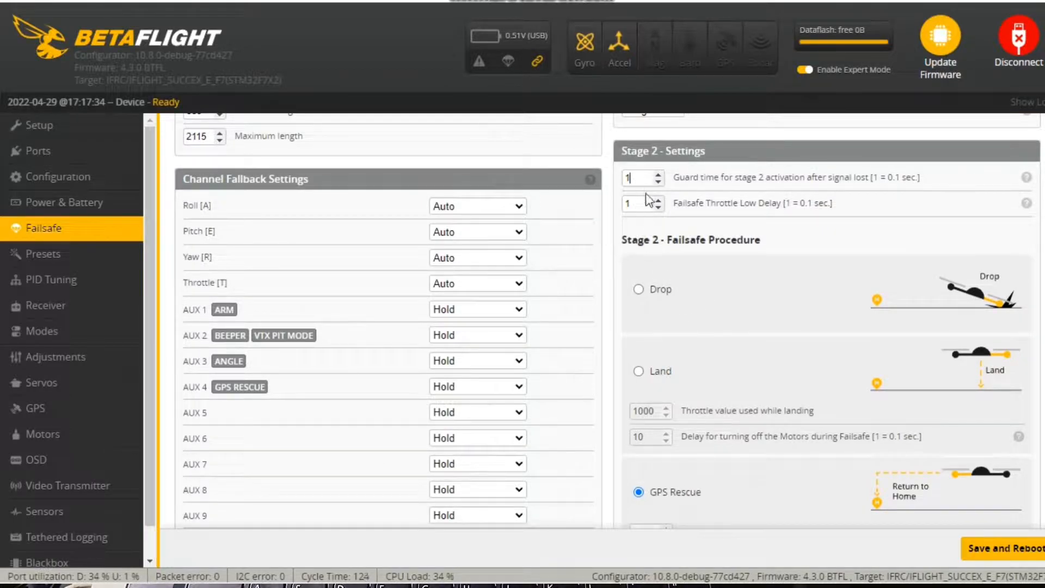
{"action": "scroll", "coordinate": [652, 202], "scroll_direction": "up", "scroll_amount": 1}
{"action": "scroll", "coordinate": [652, 201], "scroll_direction": "up", "scroll_amount": 1}
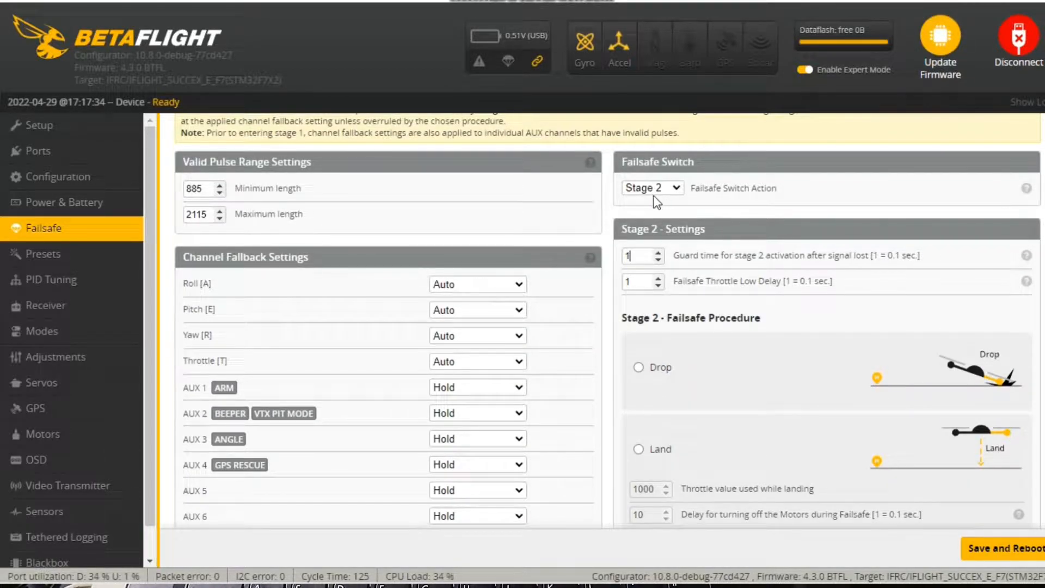
{"action": "scroll", "coordinate": [675, 286], "scroll_direction": "down", "scroll_amount": 2}
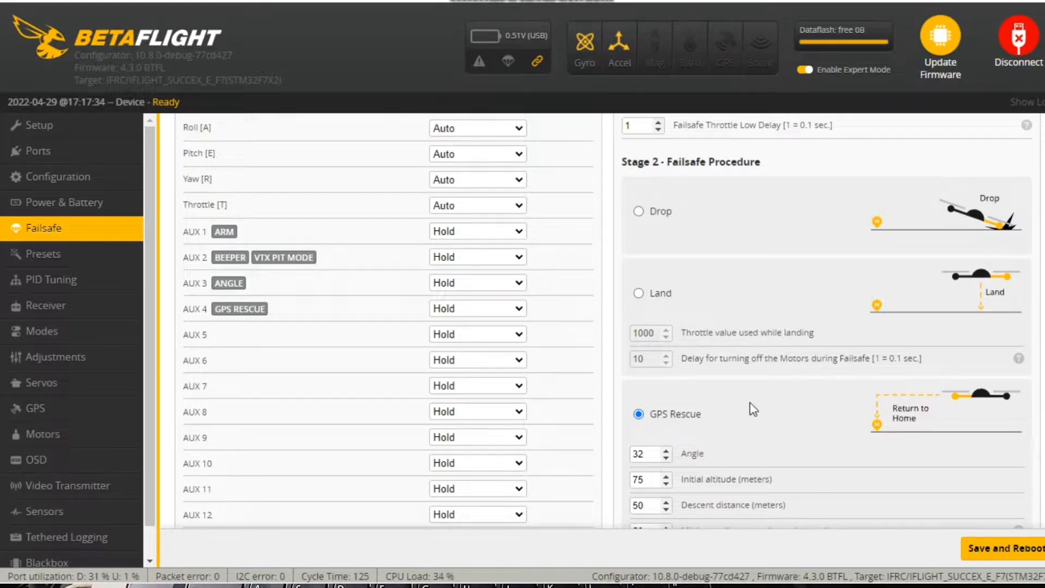
Review the GPS Rescue parameters, from angle, altitude and distances to ground speed, throttle hover and the arming option
{"action": "scroll", "coordinate": [746, 411], "scroll_direction": "down", "scroll_amount": 3}
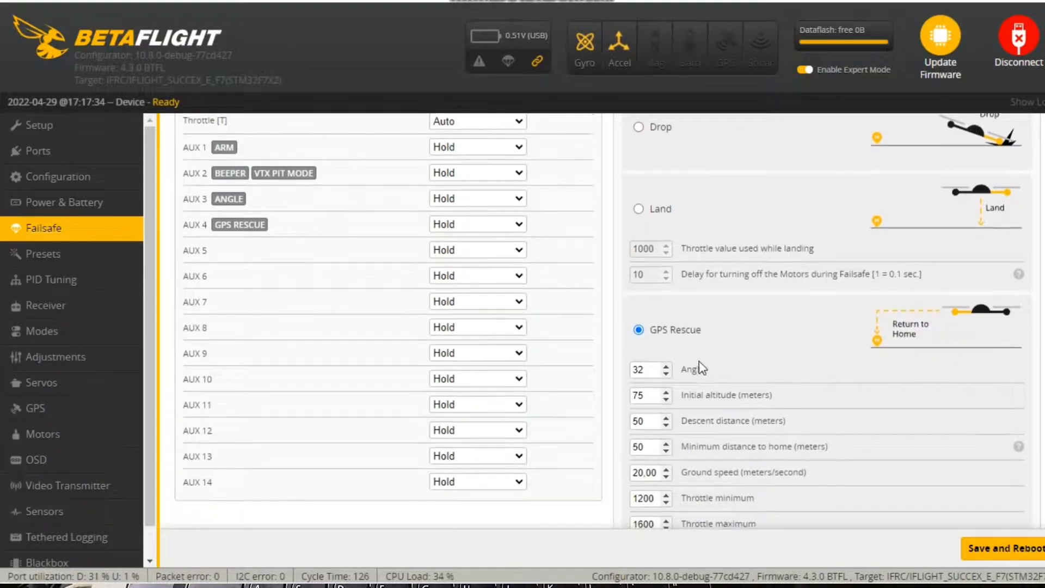
{"action": "scroll", "coordinate": [703, 369], "scroll_direction": "down", "scroll_amount": 3}
{"action": "scroll", "coordinate": [642, 294], "scroll_direction": "down", "scroll_amount": 3}
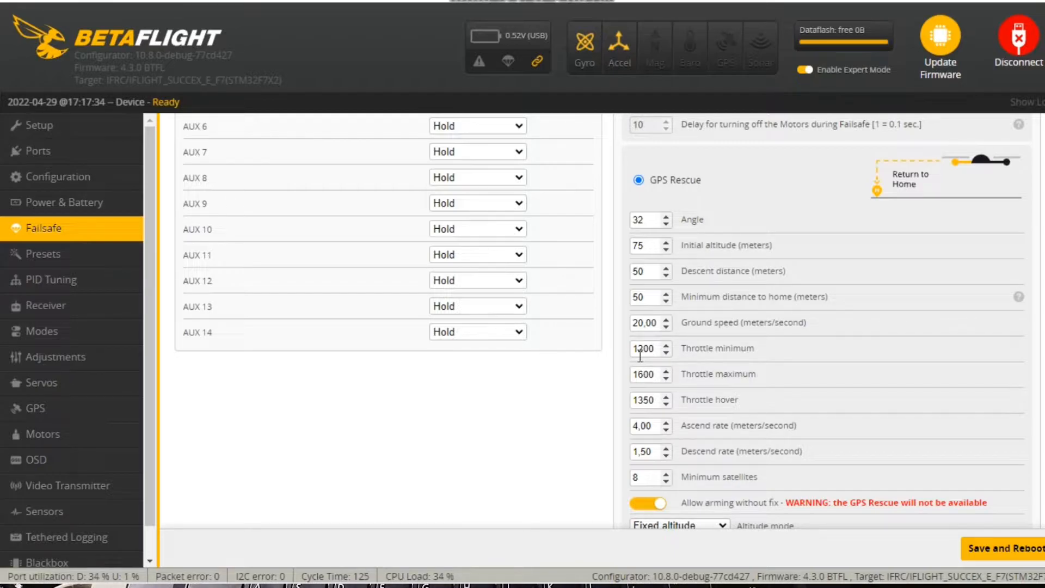
{"action": "left_click", "coordinate": [652, 397]}
{"action": "scroll", "coordinate": [649, 388], "scroll_direction": "down", "scroll_amount": 2}
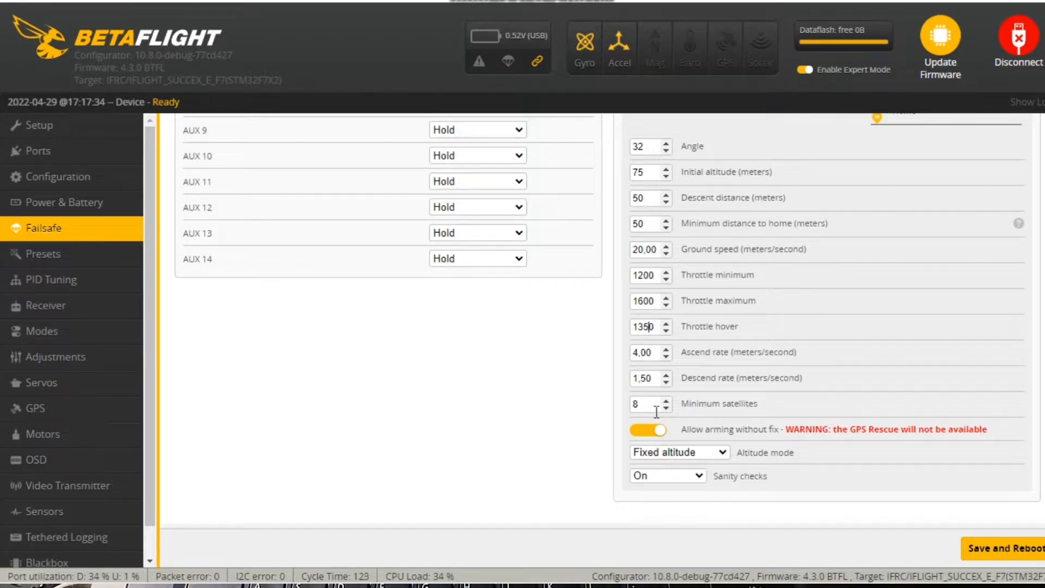
Examine the available GPS Rescue altitude modes and how they relate to the initial altitude setting
{"action": "left_click", "coordinate": [722, 452]}
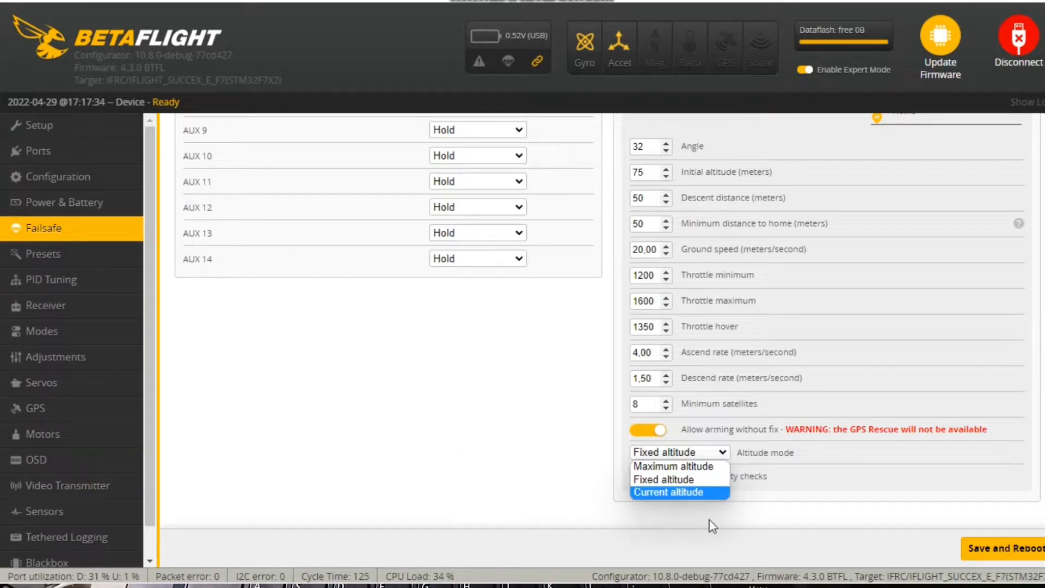
{"action": "left_click", "coordinate": [468, 441]}
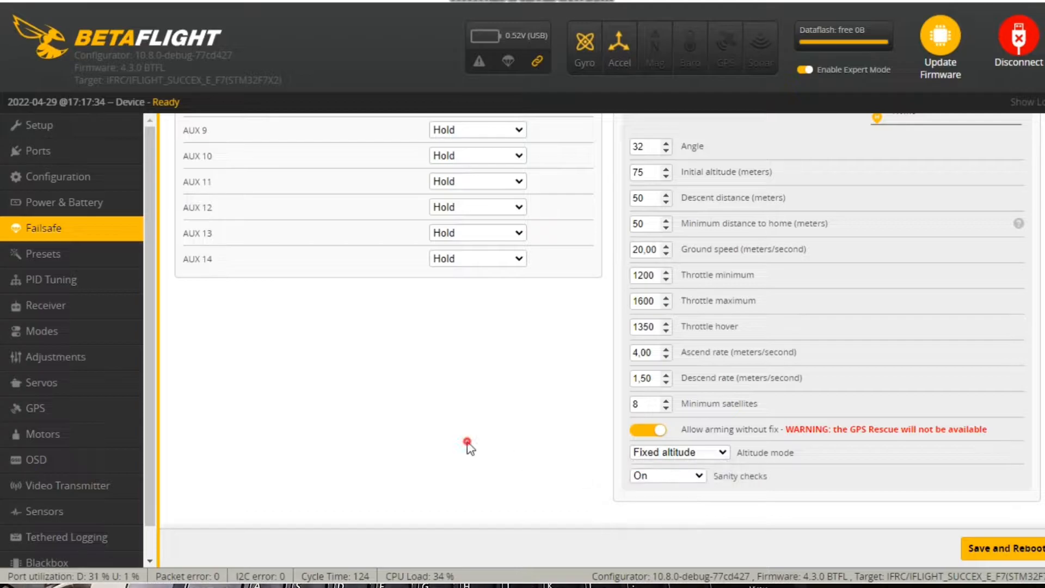
{"action": "scroll", "coordinate": [645, 438], "scroll_direction": "up", "scroll_amount": 3}
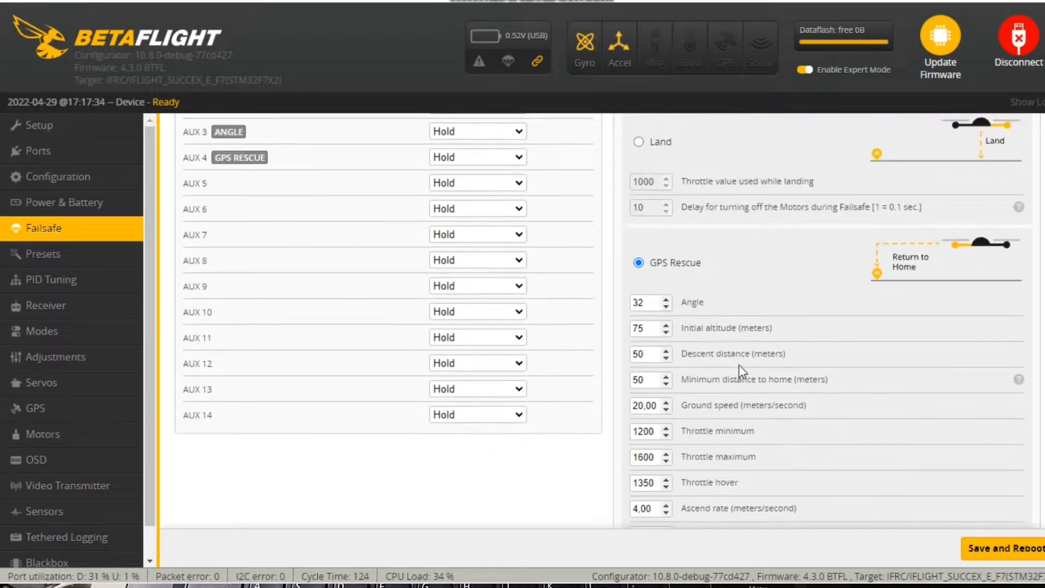
{"action": "left_click", "coordinate": [656, 329]}
{"action": "scroll", "coordinate": [665, 340], "scroll_direction": "down", "scroll_amount": 3}
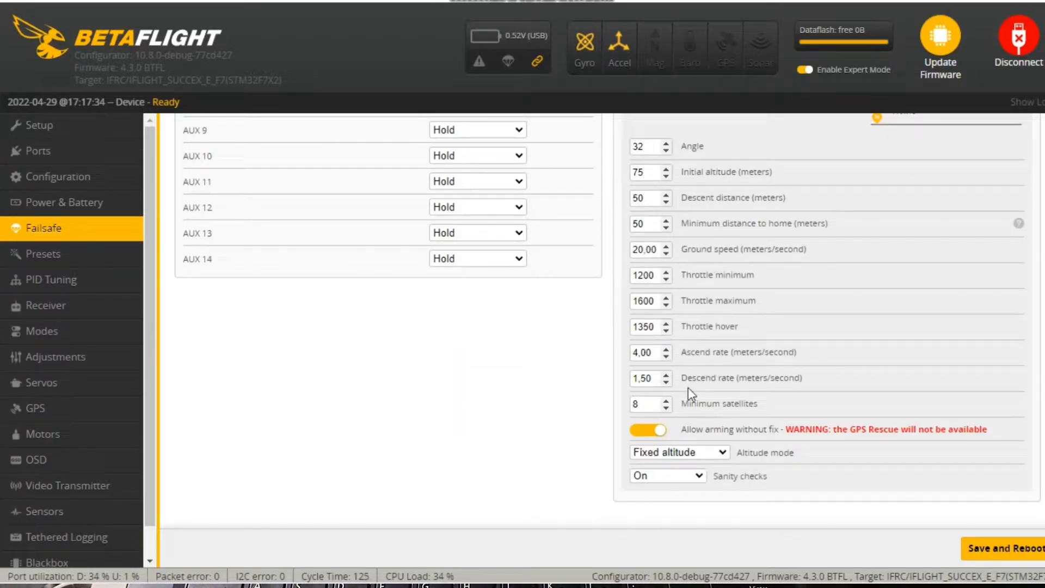
{"action": "left_click", "coordinate": [708, 452]}
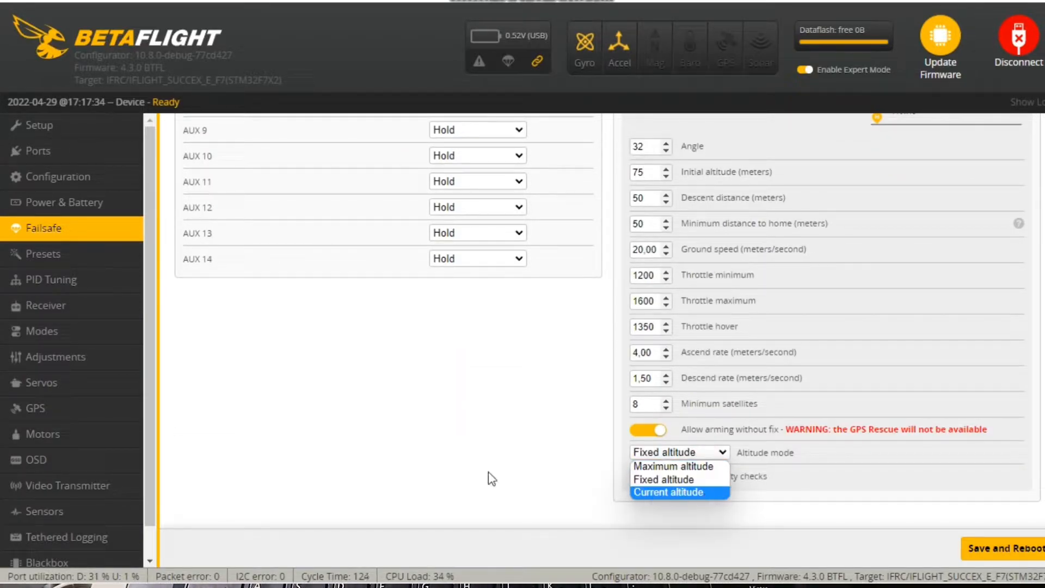
{"action": "left_click", "coordinate": [434, 447]}
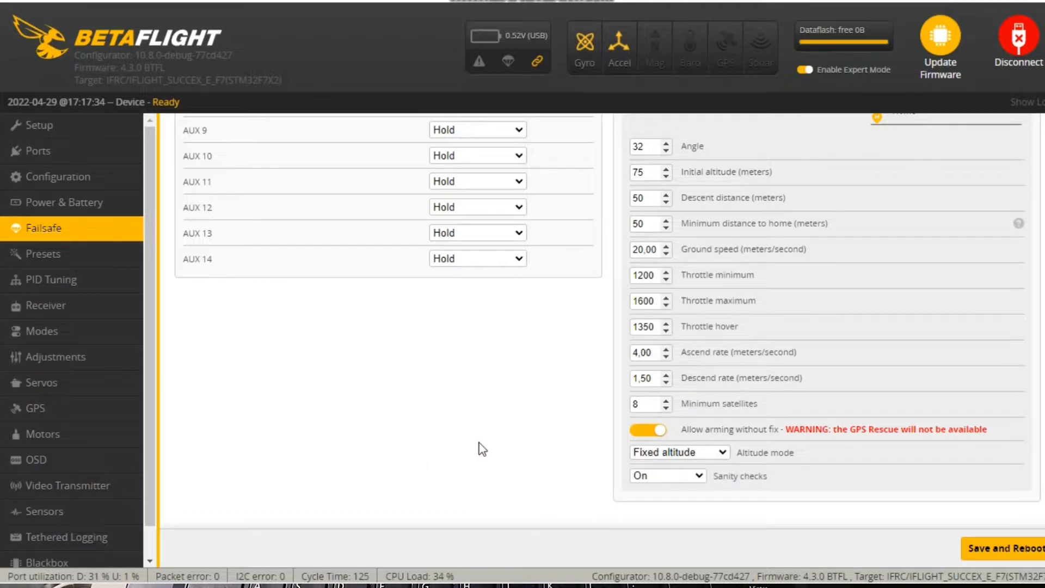
{"action": "left_click", "coordinate": [655, 453]}
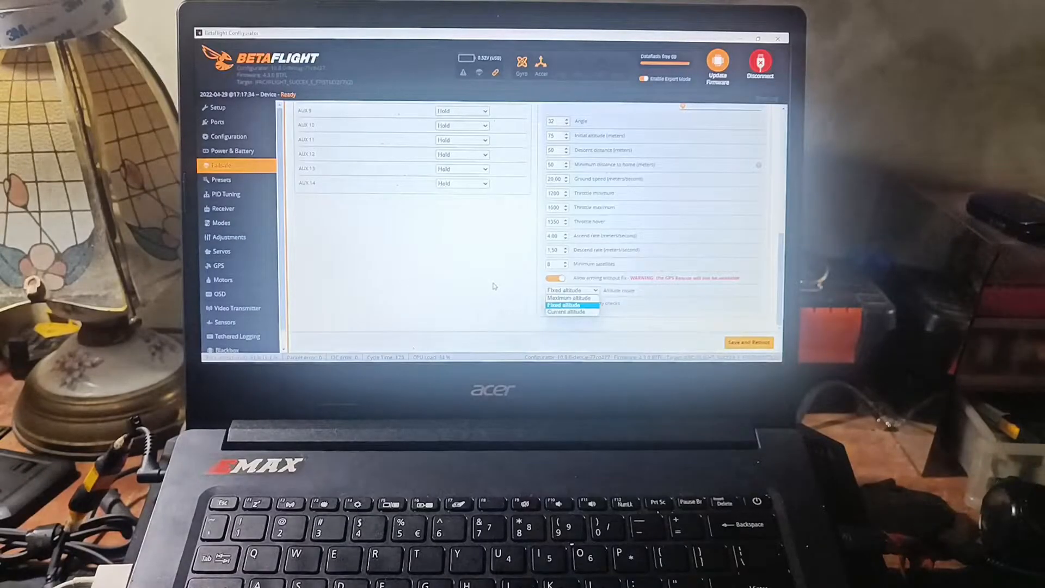
{"action": "left_click", "coordinate": [493, 285]}
Set the GPS Rescue altitude mode to Fixed altitude and the sanity checks to On
{"action": "scroll", "coordinate": [495, 285], "scroll_direction": "up", "scroll_amount": 2}
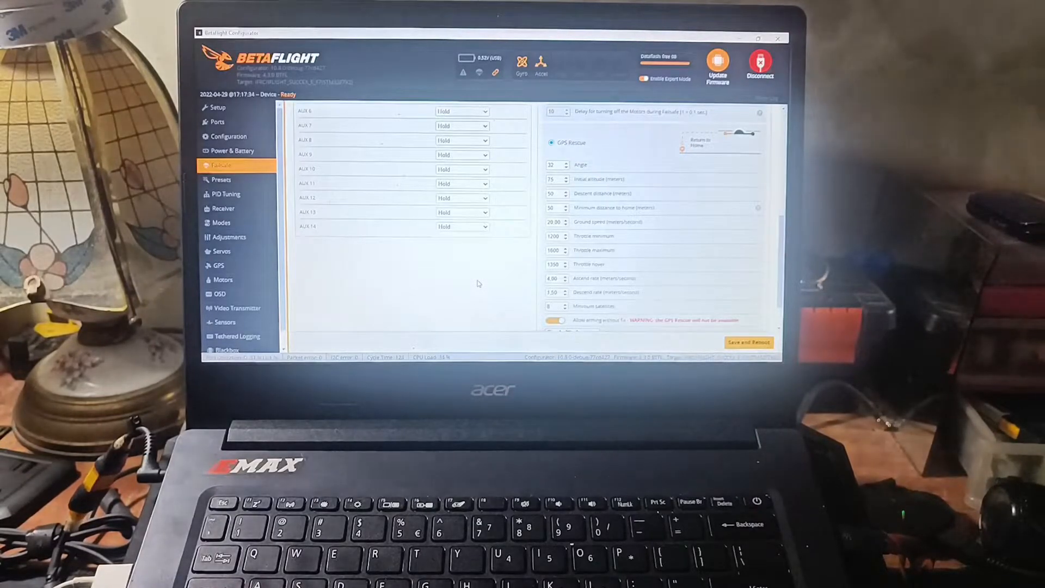
{"action": "scroll", "coordinate": [479, 283], "scroll_direction": "down", "scroll_amount": 1}
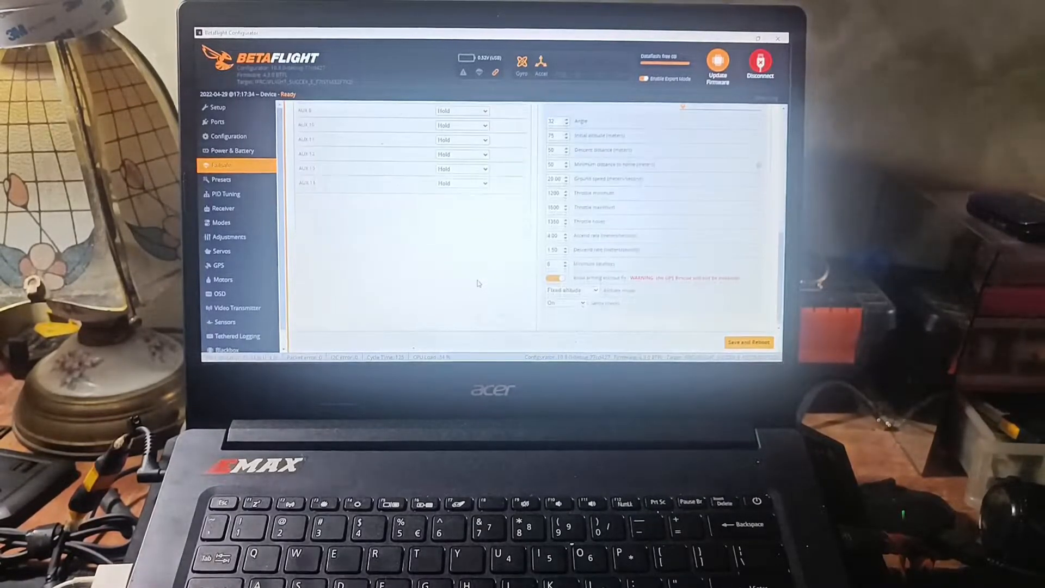
{"action": "left_click", "coordinate": [571, 291]}
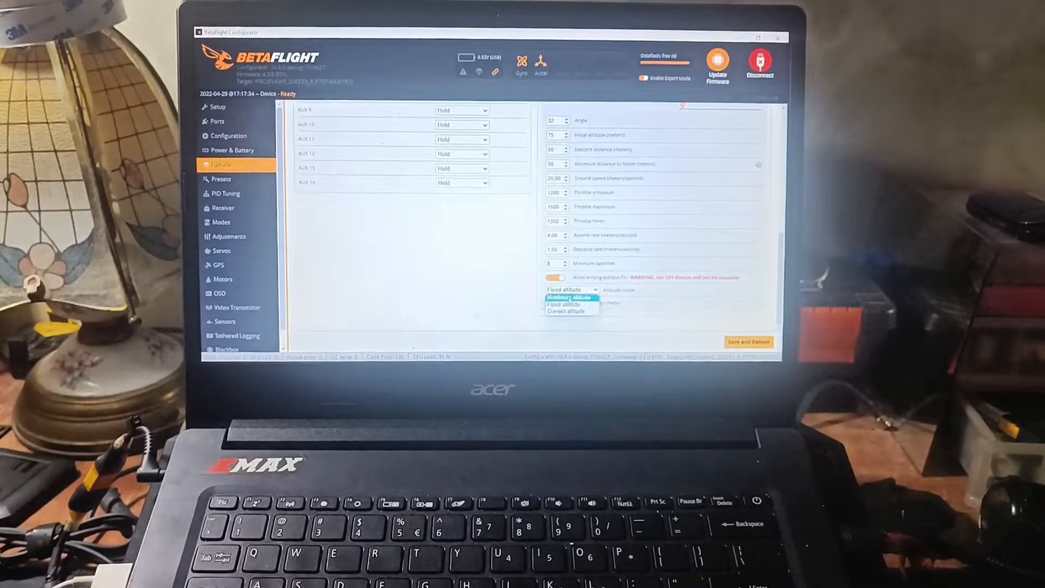
{"action": "left_click", "coordinate": [563, 304]}
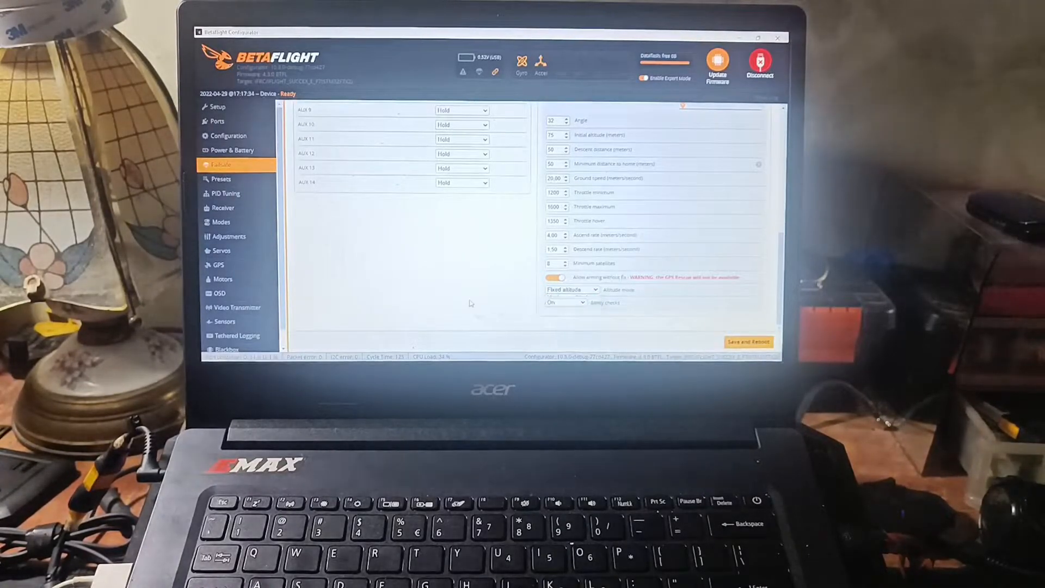
{"action": "left_click", "coordinate": [582, 304]}
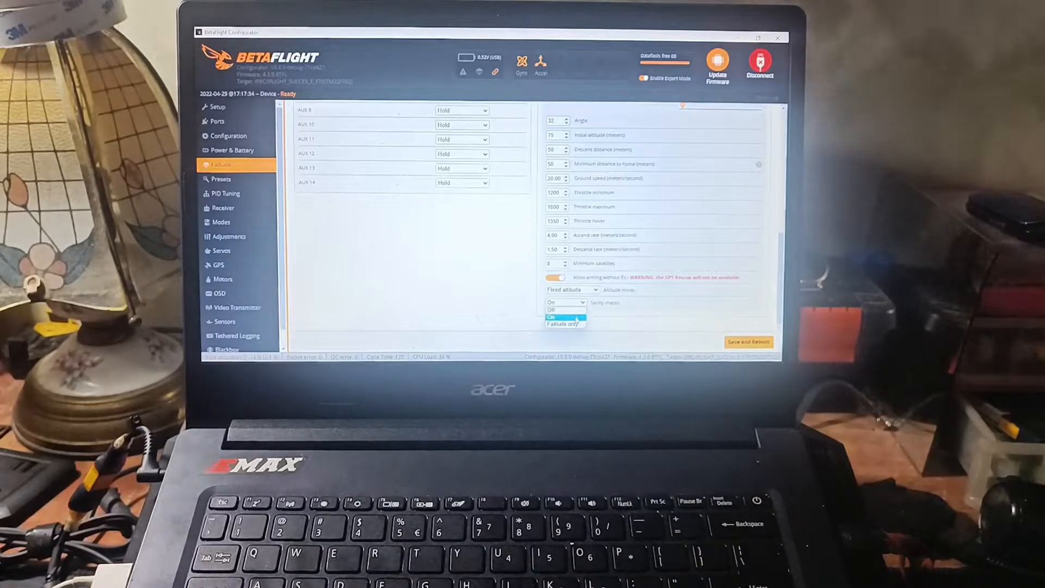
{"action": "left_click", "coordinate": [577, 320]}
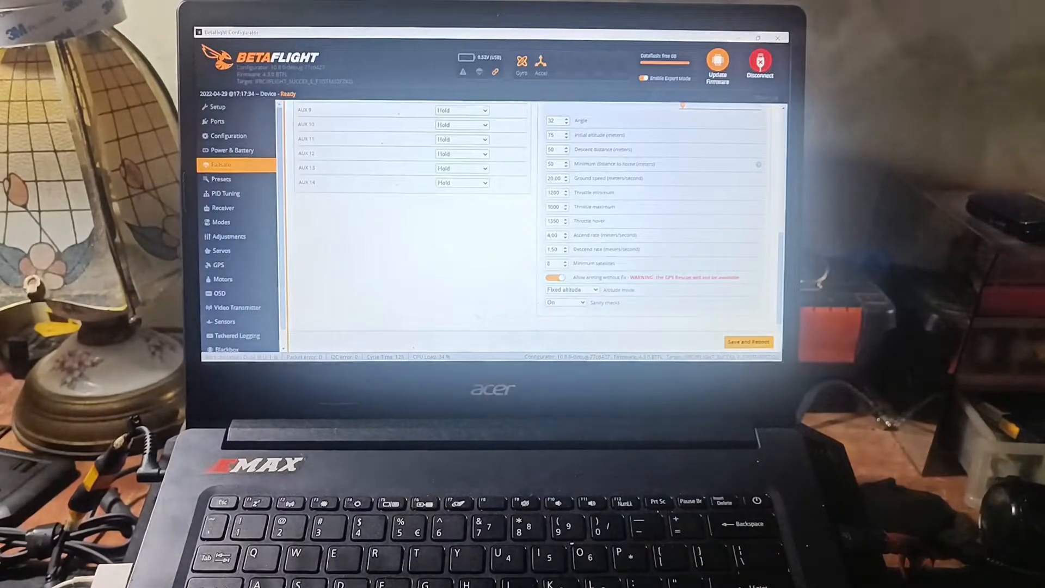
Open the Modes settings and examine the AUX channel ranges assigned to the active modes, including GPS Rescue
{"action": "scroll", "coordinate": [598, 291], "scroll_direction": "up", "scroll_amount": 5}
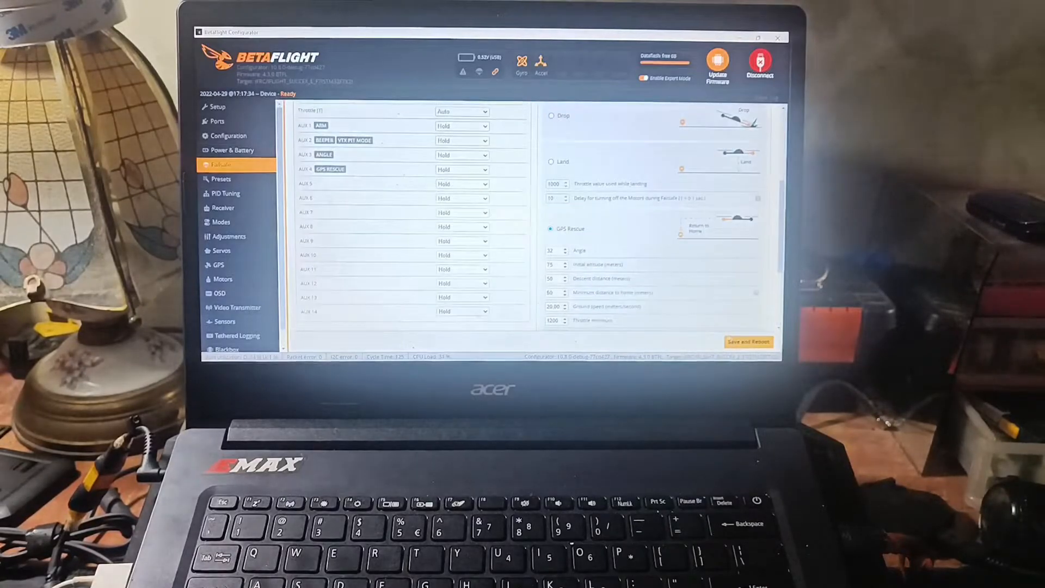
{"action": "left_click", "coordinate": [232, 149]}
{"action": "left_click", "coordinate": [234, 165]}
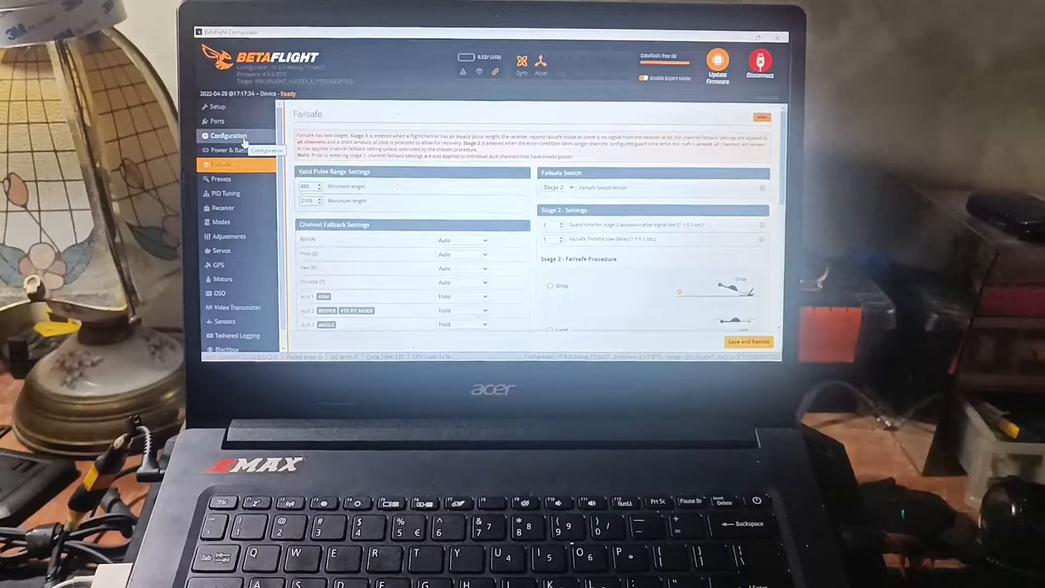
{"action": "left_click", "coordinate": [228, 221]}
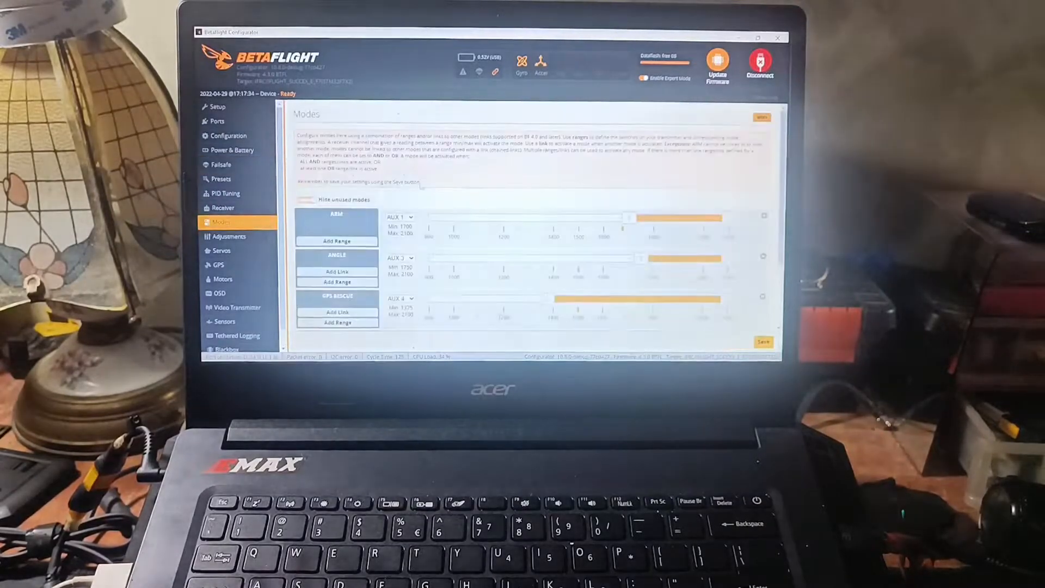
{"action": "scroll", "coordinate": [338, 215], "scroll_direction": "down", "scroll_amount": 3}
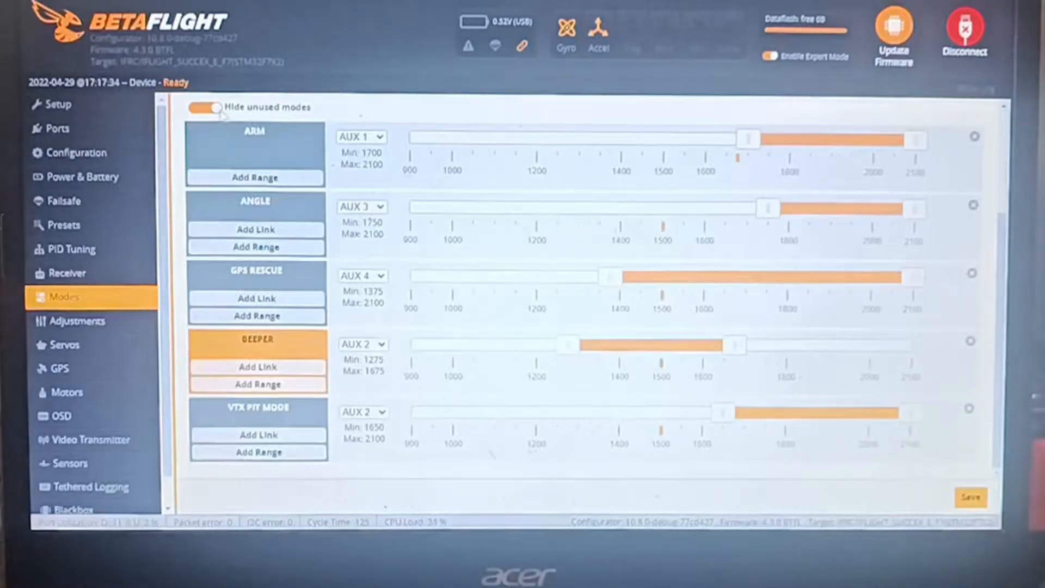
Show the unused modes to locate GPS Rescue in the full list, and hide the unused modes again
{"action": "left_click", "coordinate": [206, 107]}
{"action": "scroll", "coordinate": [285, 207], "scroll_direction": "down", "scroll_amount": 5}
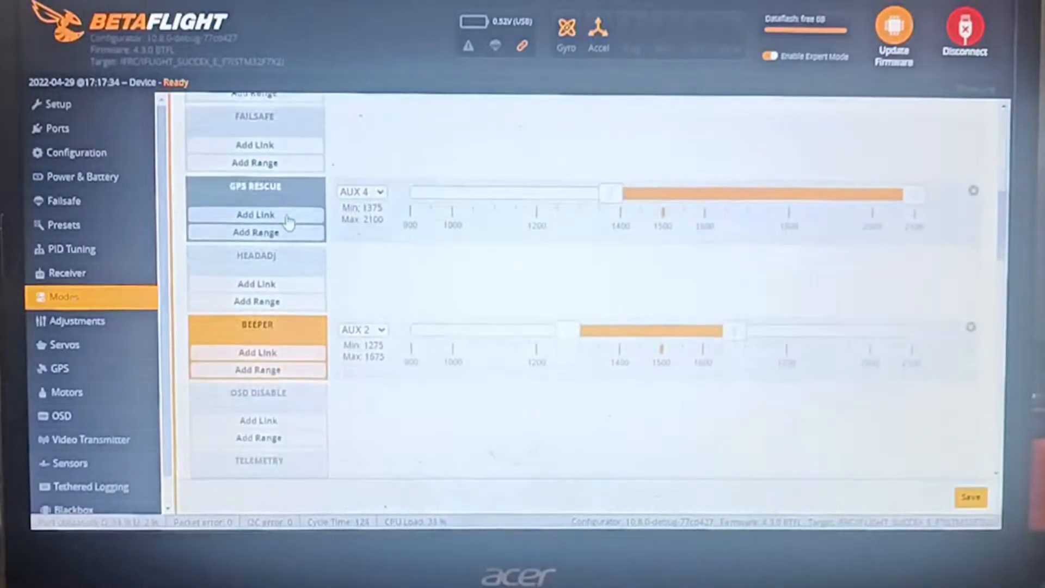
{"action": "scroll", "coordinate": [316, 252], "scroll_direction": "down", "scroll_amount": 3}
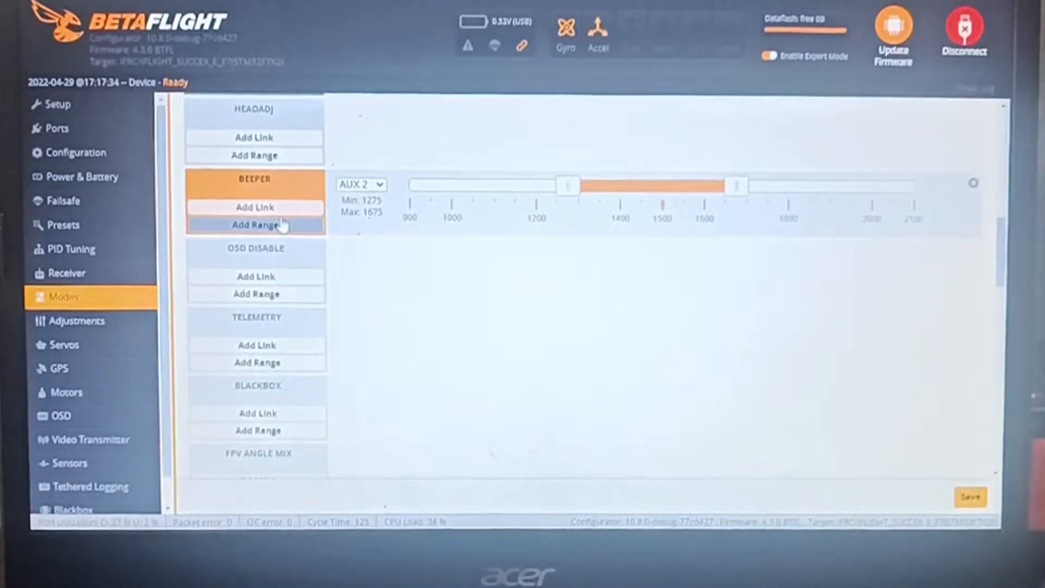
{"action": "scroll", "coordinate": [370, 255], "scroll_direction": "up", "scroll_amount": 3}
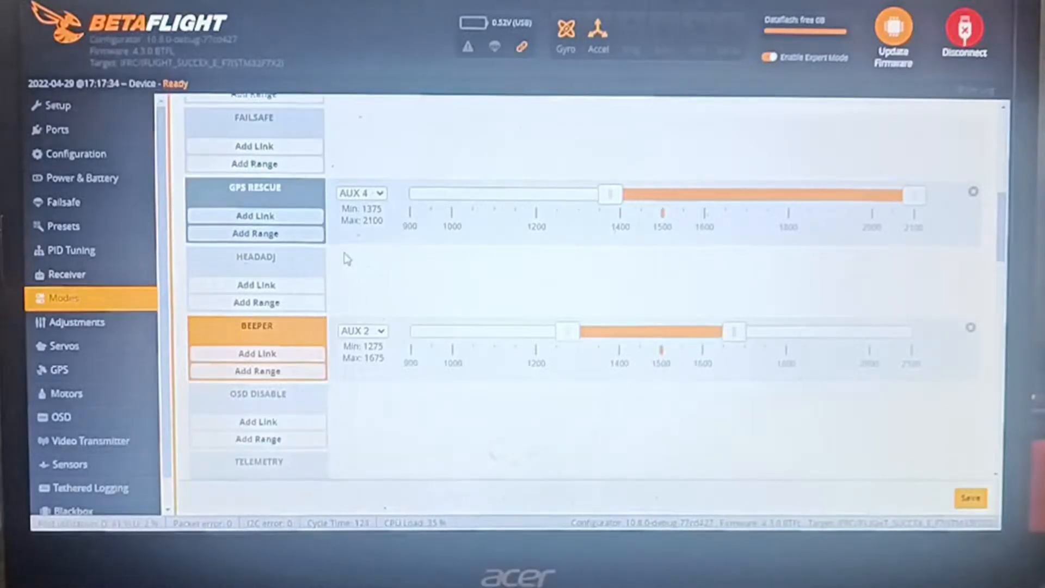
{"action": "scroll", "coordinate": [294, 245], "scroll_direction": "up", "scroll_amount": 10}
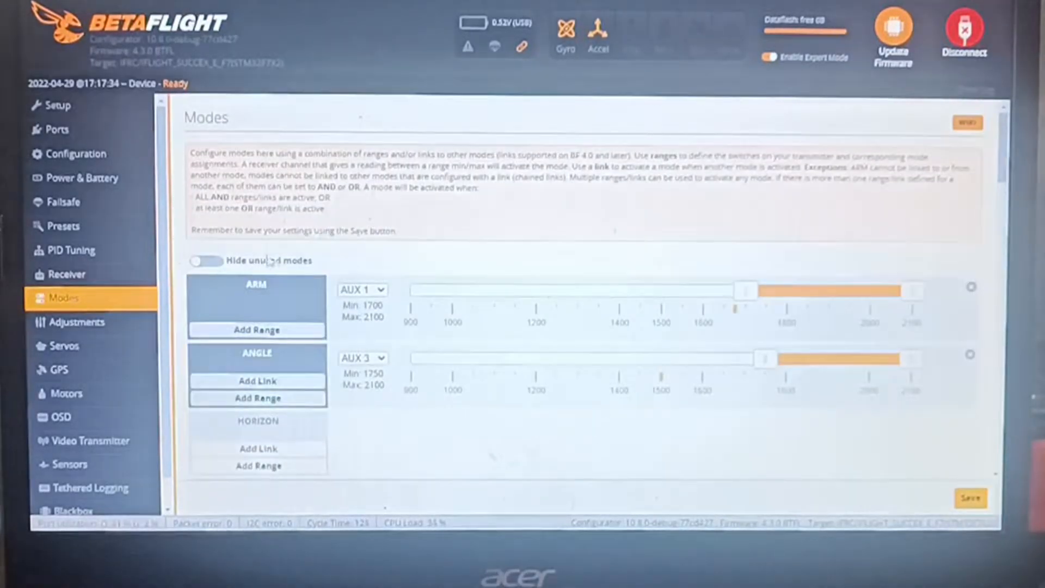
{"action": "left_click", "coordinate": [210, 262]}
{"action": "scroll", "coordinate": [289, 296], "scroll_direction": "down", "scroll_amount": 3}
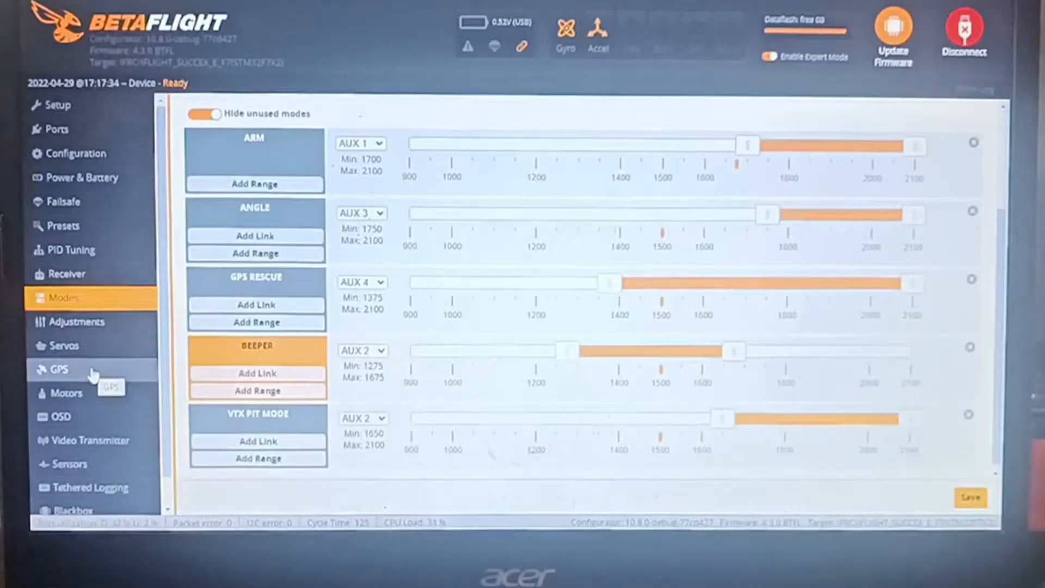
Open the CLI and try running the gps command
{"action": "scroll", "coordinate": [94, 370], "scroll_direction": "down", "scroll_amount": 1}
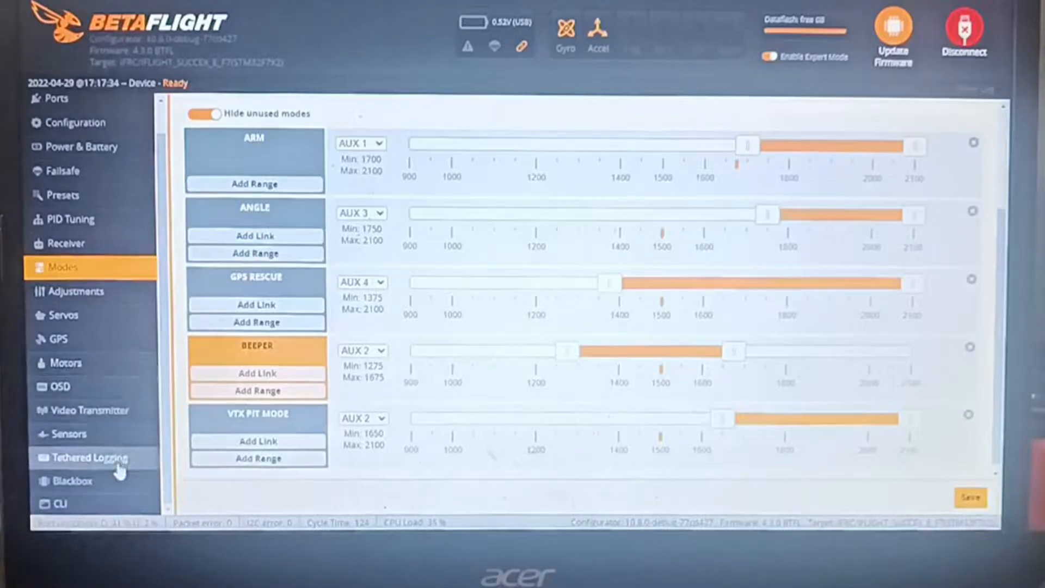
{"action": "left_click", "coordinate": [123, 503]}
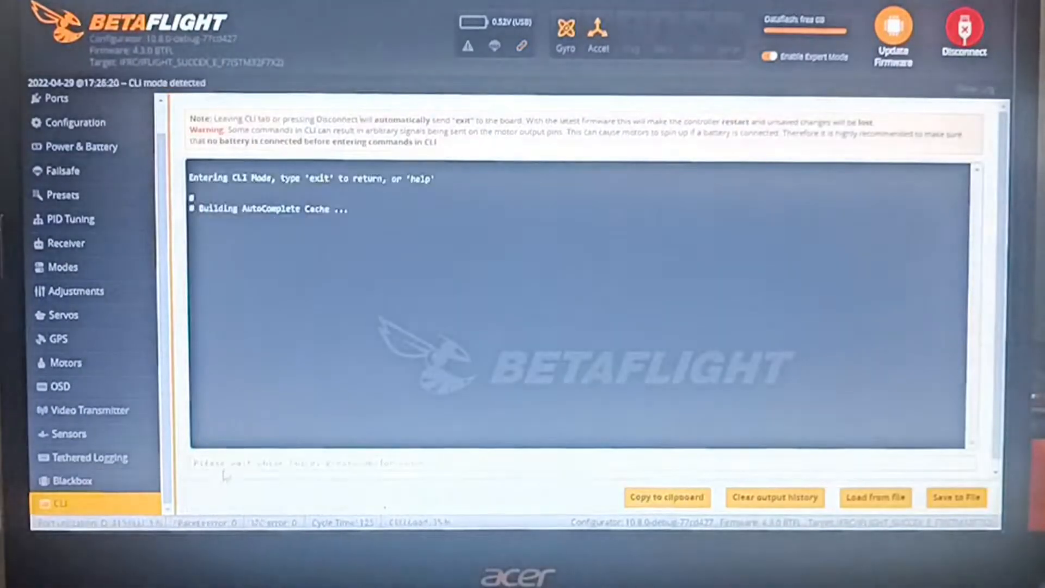
{"action": "type", "text": "set"}
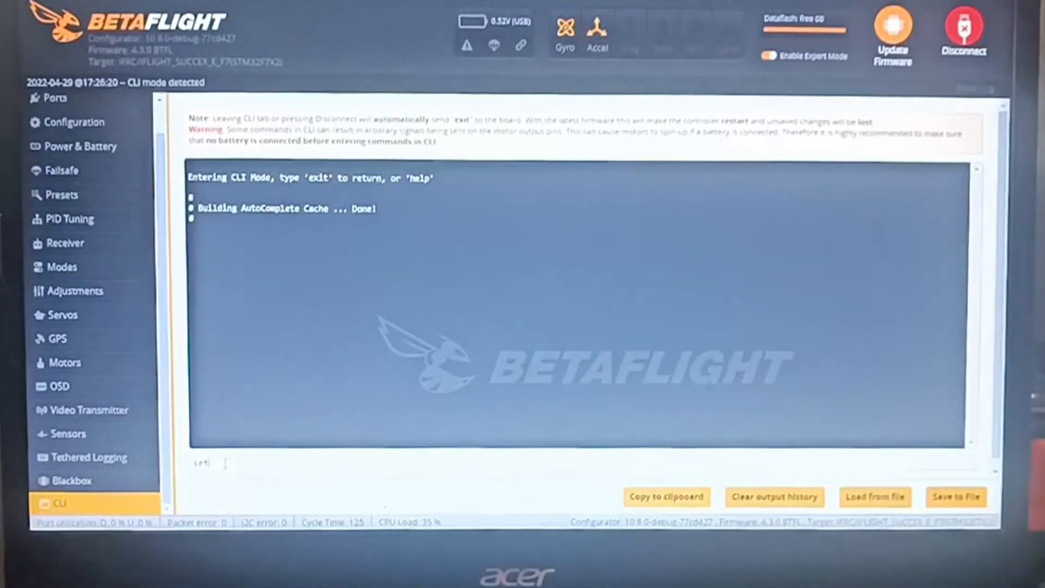
{"action": "key", "text": "Return"}
{"action": "type", "text": "set "}
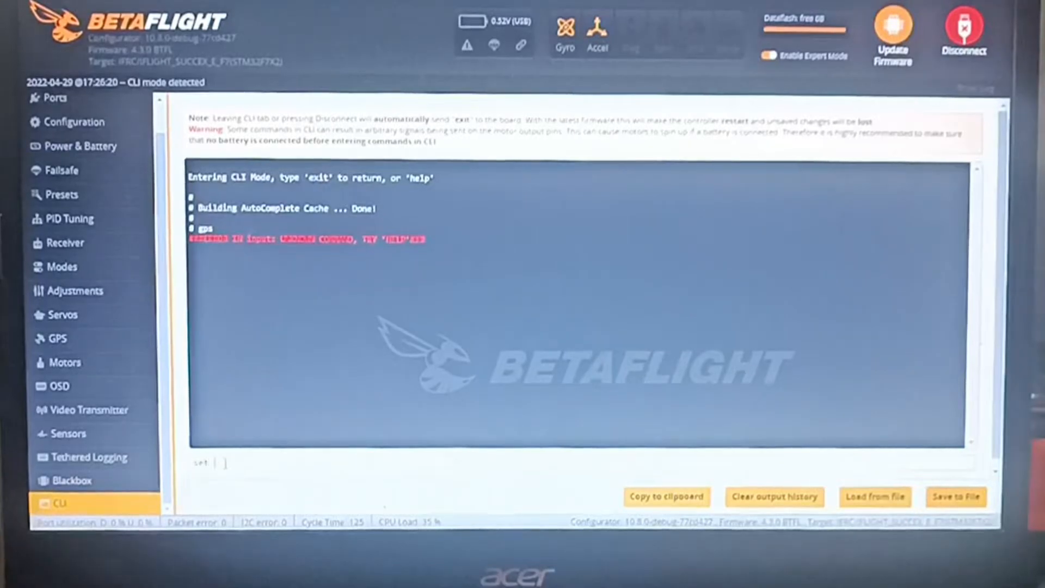
{"action": "type", "text": "gps"}
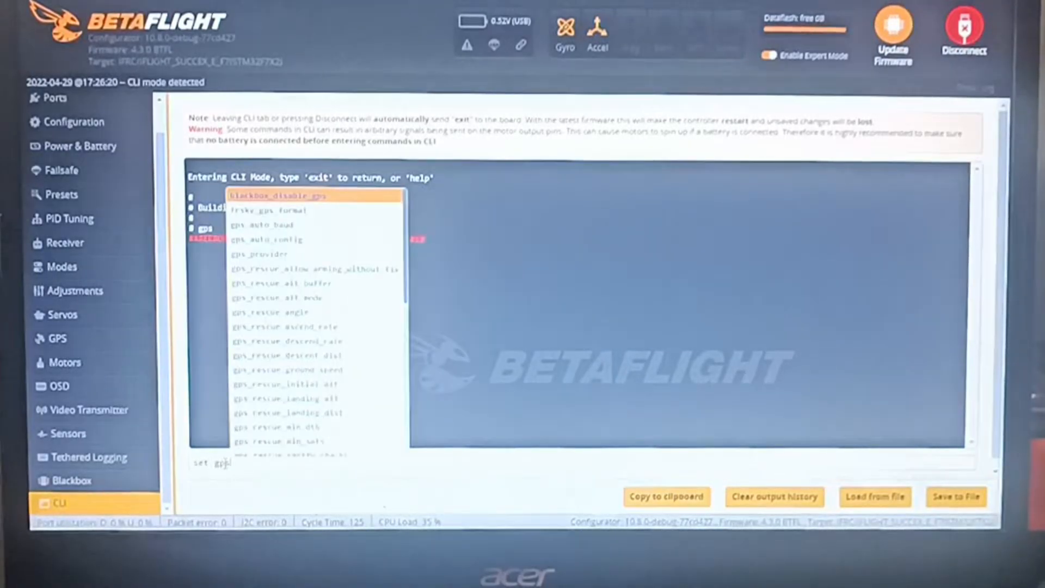
{"action": "key", "text": "Down"}
{"action": "key", "text": "Down"}
{"action": "key", "text": "Down"}
{"action": "key", "text": "Down"}
{"action": "key", "text": "Down"}
{"action": "key", "text": "Down"}
{"action": "key", "text": "Down"}
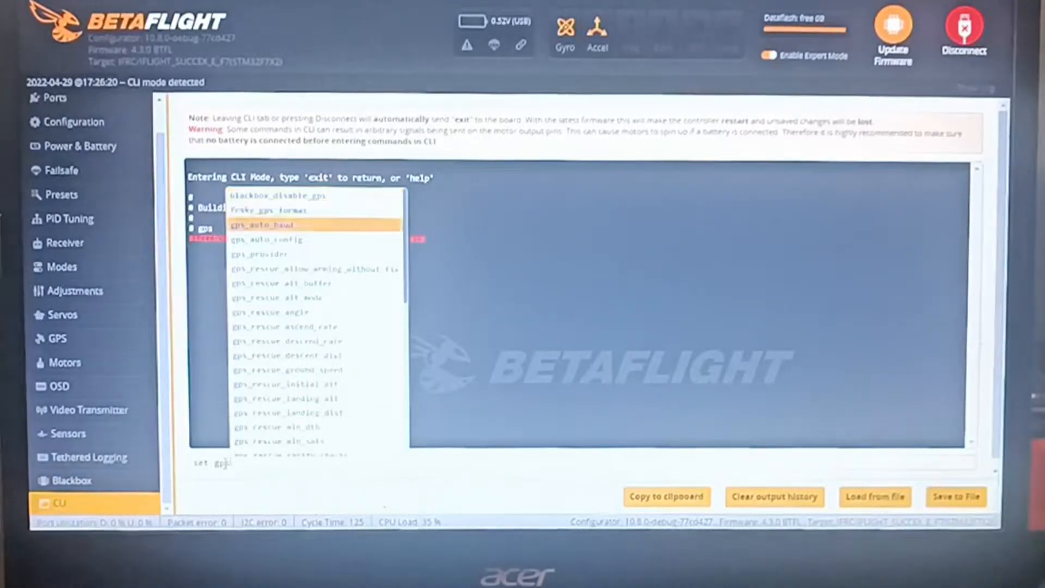
{"action": "key", "text": "Return"}
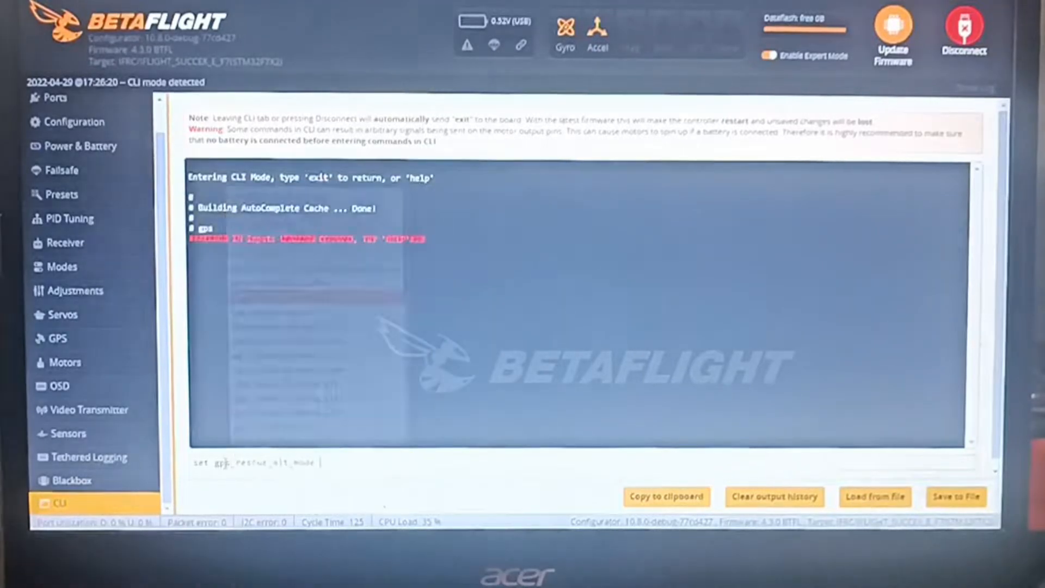
{"action": "key", "text": "BackSpace"}
{"action": "key", "text": "BackSpace"}
{"action": "key", "text": "BackSpace"}
{"action": "key", "text": "BackSpace"}
{"action": "key", "text": "BackSpace"}
{"action": "key", "text": "BackSpace"}
{"action": "key", "text": "BackSpace"}
{"action": "key", "text": "BackSpace"}
{"action": "key", "text": "BackSpace"}
{"action": "key", "text": "BackSpace"}
{"action": "key", "text": "BackSpace"}
{"action": "key", "text": "BackSpace"}
{"action": "key", "text": "BackSpace"}
{"action": "key", "text": "BackSpace"}
{"action": "key", "text": "BackSpace"}
{"action": "key", "text": "BackSpace"}
{"action": "key", "text": "BackSpace"}
{"action": "key", "text": "BackSpace"}
{"action": "key", "text": "BackSpace"}
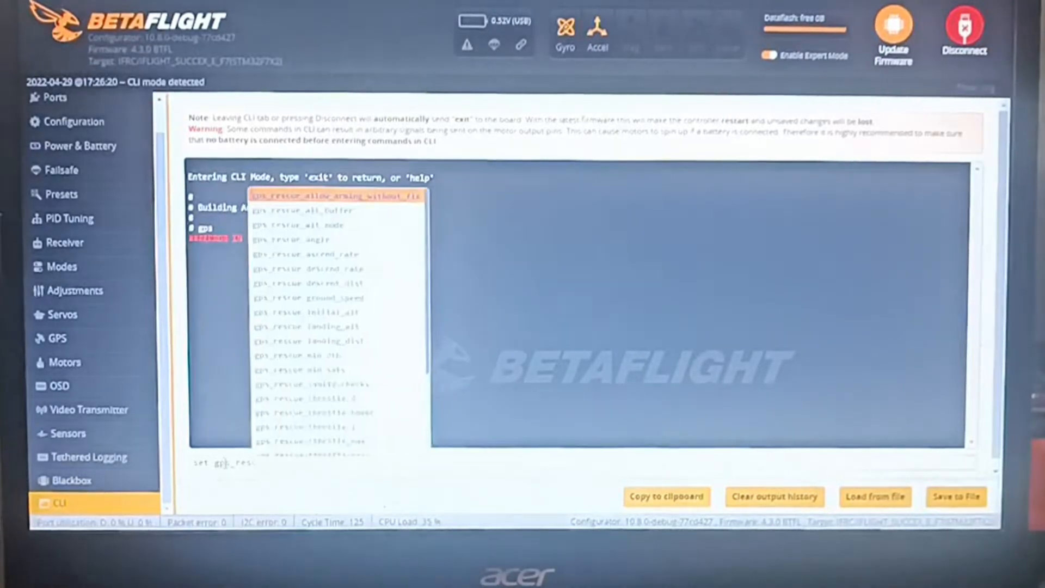
{"action": "key", "text": "Return"}
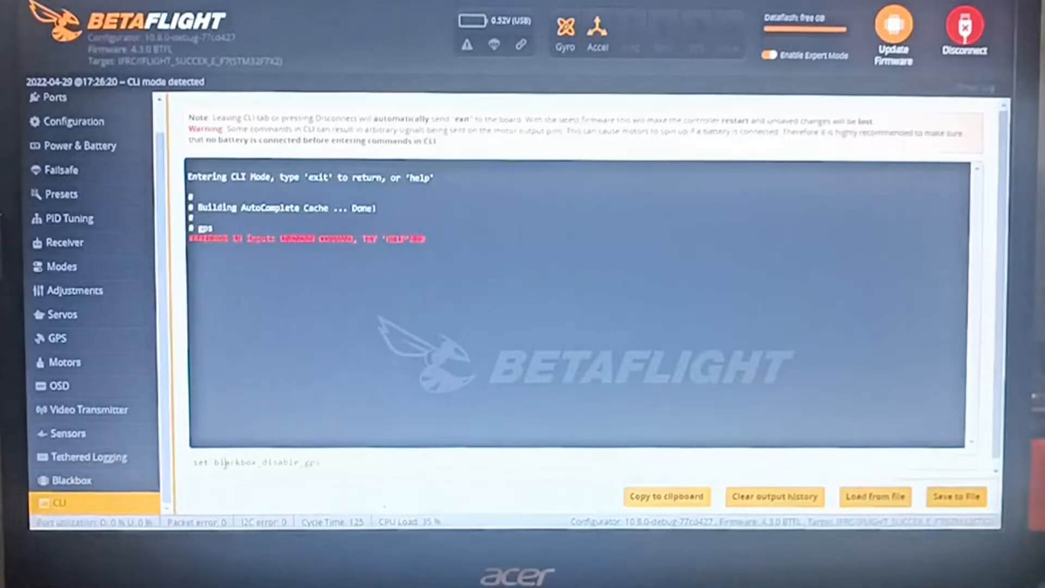
Run the CLI command set gps to list all GPS-related parameters
{"action": "key", "text": "ctrl+a"}
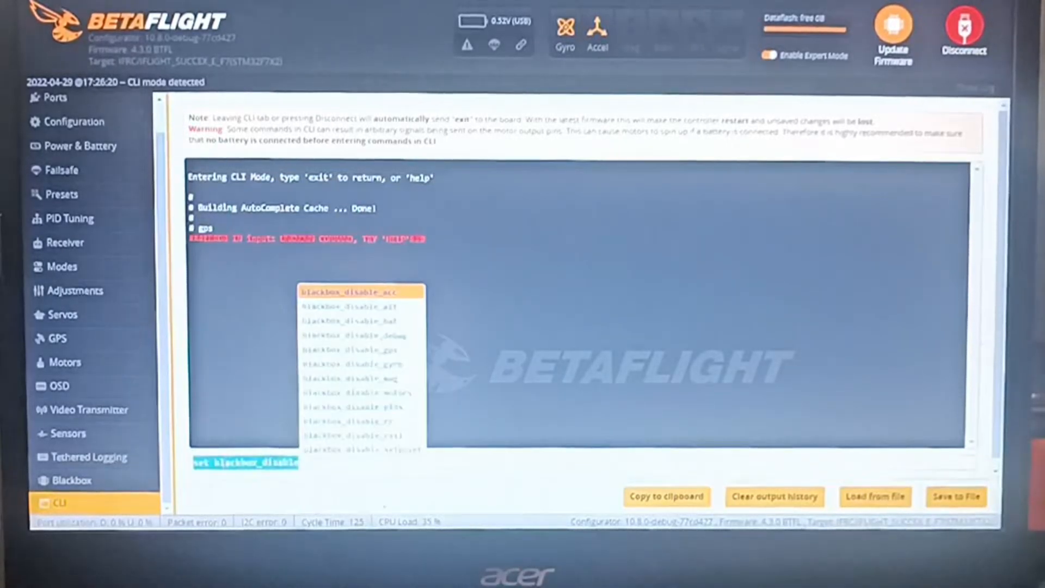
{"action": "type", "text": "set blackbox_disable_gps"}
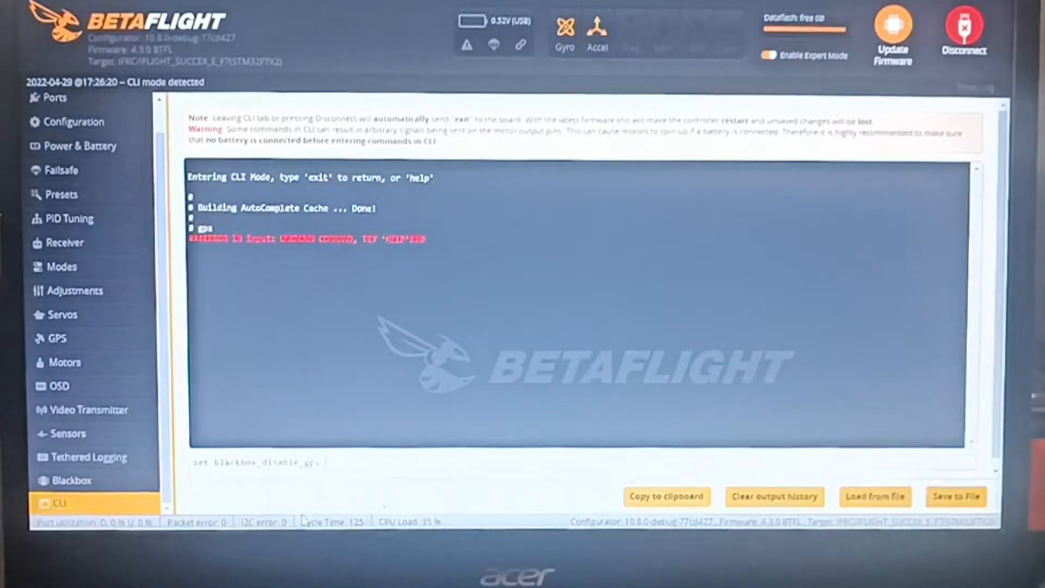
{"action": "left_click_drag", "start_coordinate": [305, 465], "coordinate": [219, 468]}
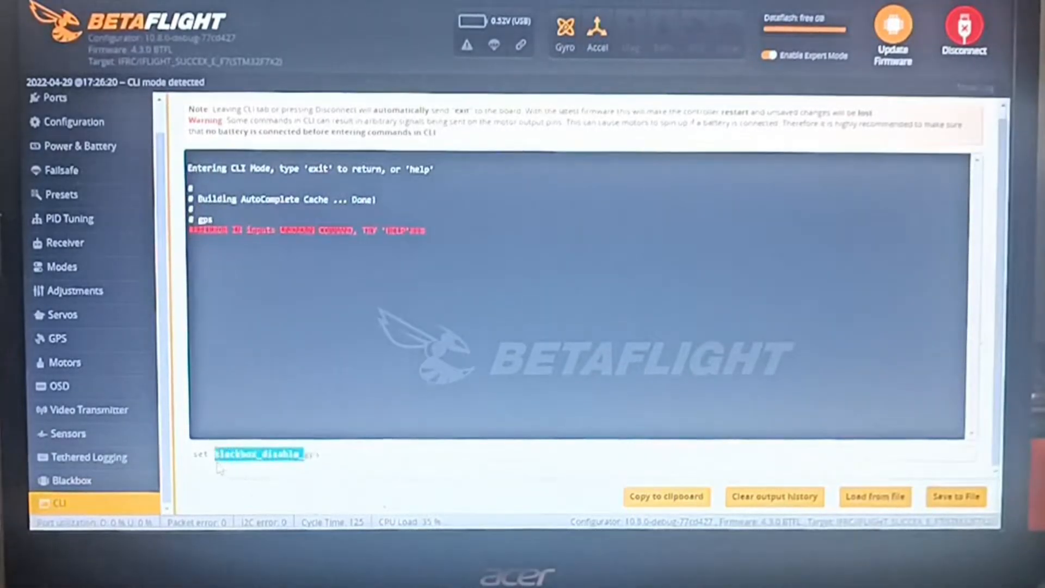
{"action": "key", "text": "BackSpace"}
{"action": "key", "text": "Return"}
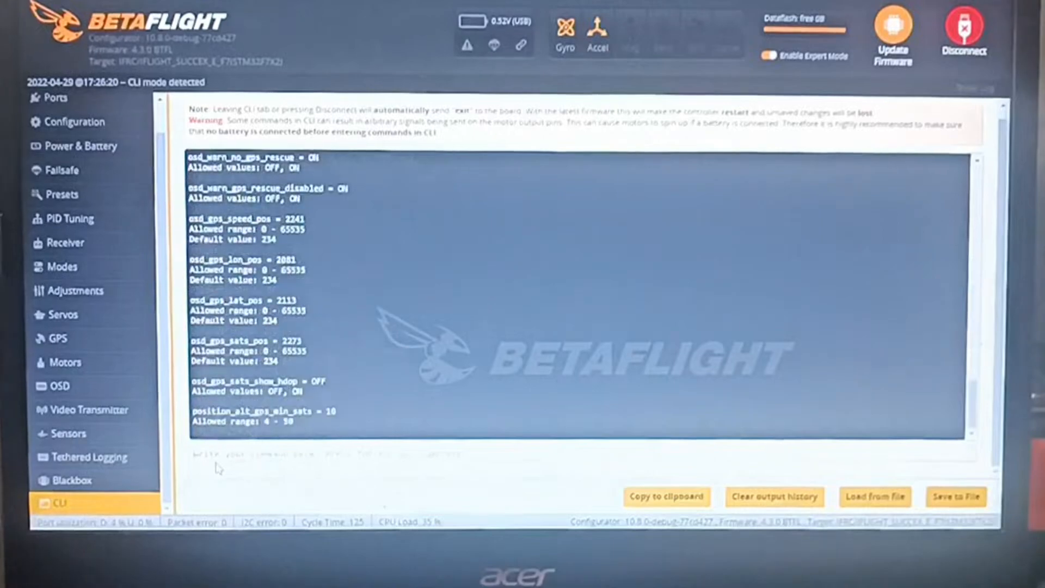
Examine the listed GPS settings from gps_provider through the GPS Rescue angle, altitude, descent distance, landing and ground speed parameters
{"action": "scroll", "coordinate": [285, 406], "scroll_direction": "up", "scroll_amount": 15}
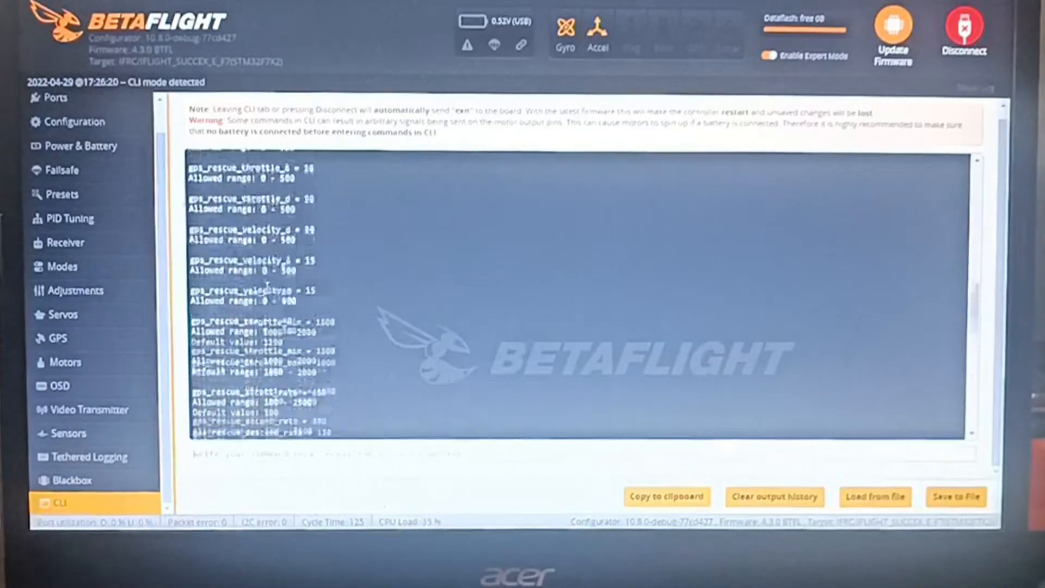
{"action": "scroll", "coordinate": [290, 288], "scroll_direction": "up", "scroll_amount": 6}
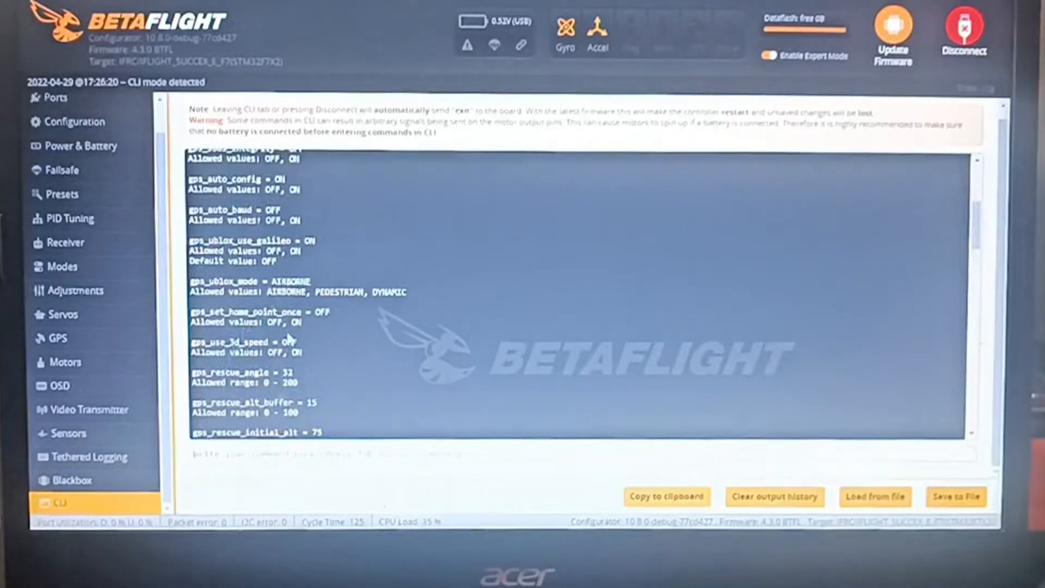
{"action": "scroll", "coordinate": [289, 335], "scroll_direction": "up", "scroll_amount": 5}
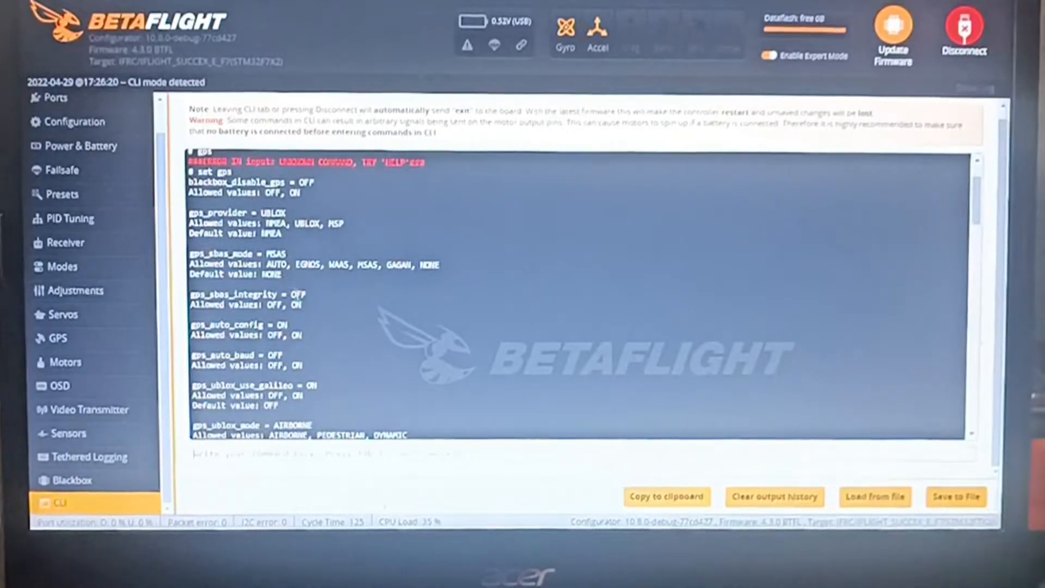
{"action": "scroll", "coordinate": [298, 298], "scroll_direction": "down", "scroll_amount": 3}
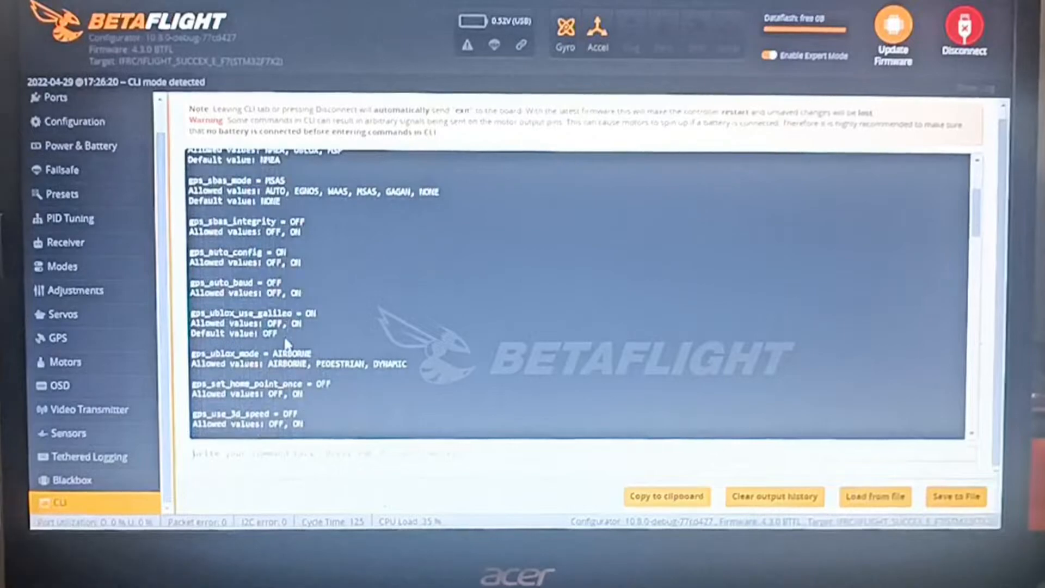
{"action": "scroll", "coordinate": [245, 348], "scroll_direction": "down", "scroll_amount": 3}
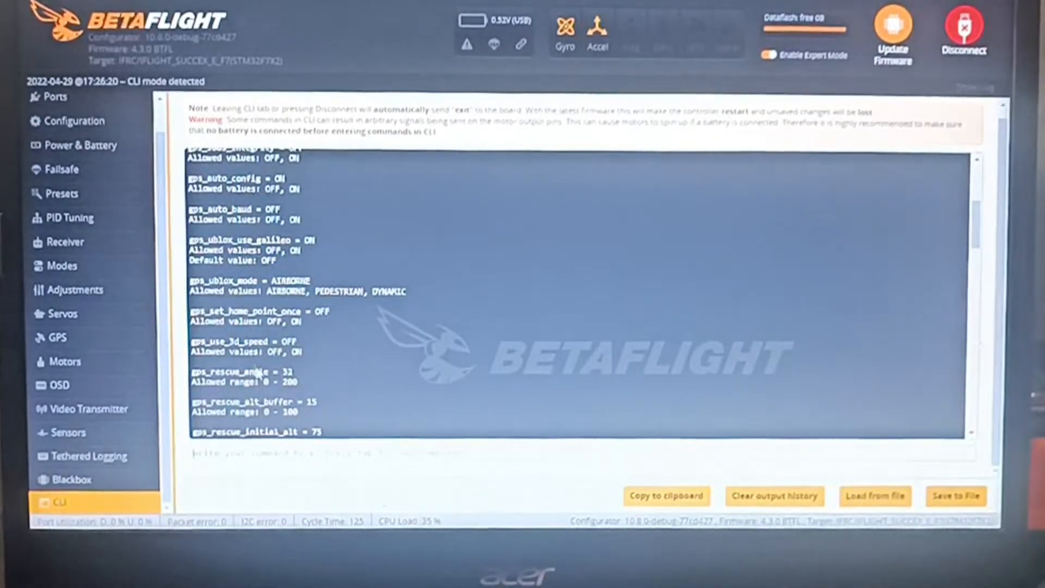
{"action": "scroll", "coordinate": [292, 383], "scroll_direction": "down", "scroll_amount": 3}
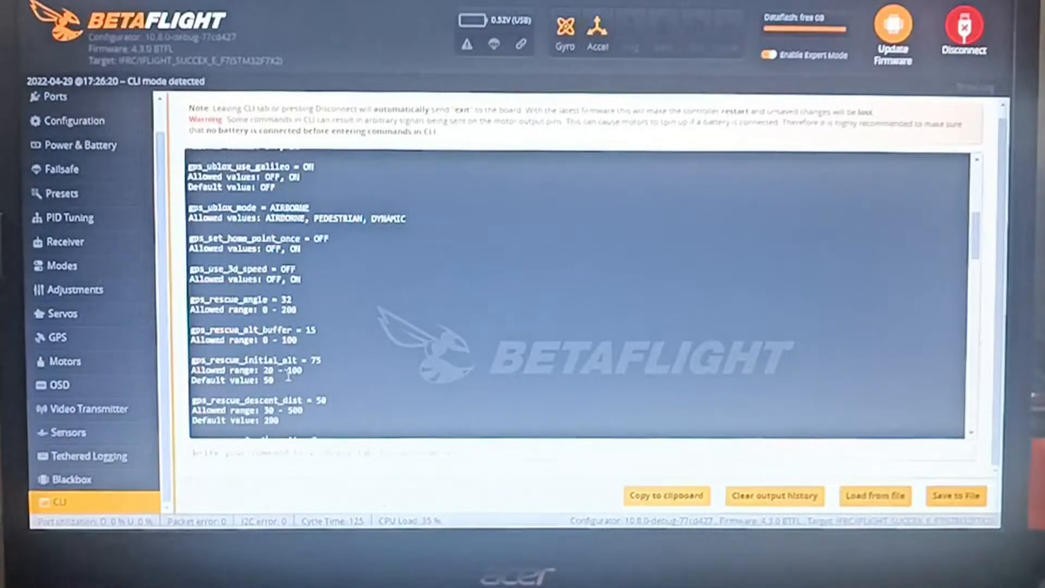
{"action": "scroll", "coordinate": [289, 375], "scroll_direction": "down", "scroll_amount": 3}
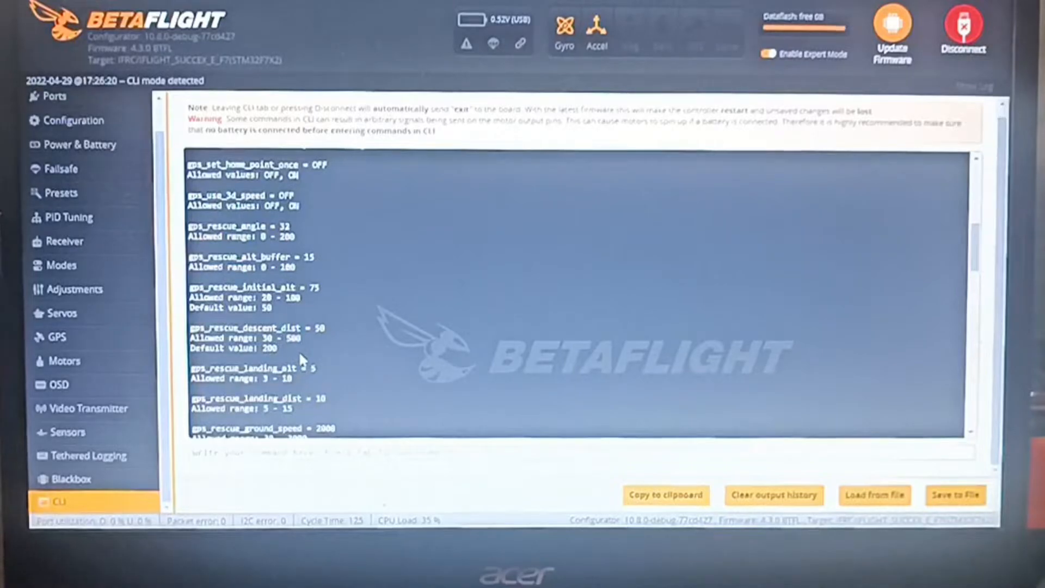
{"action": "scroll", "coordinate": [301, 359], "scroll_direction": "down", "scroll_amount": 1}
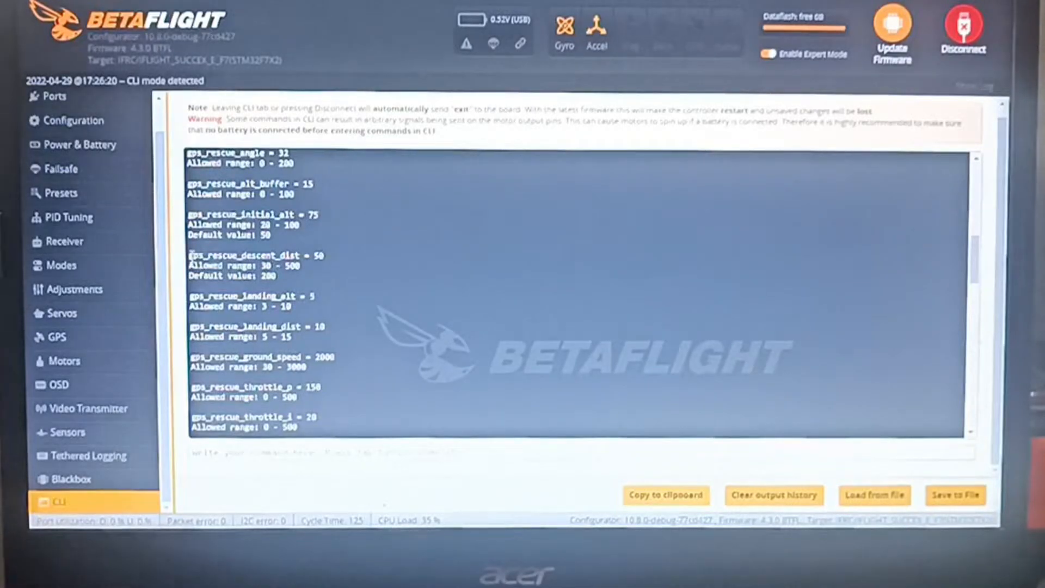
Compose the command set gps_rescue_descent_dist = 50 in the CLI by copying the parameter line from the output
{"action": "left_click_drag", "start_coordinate": [190, 254], "coordinate": [325, 255]}
{"action": "key", "text": "ctrl+c"}
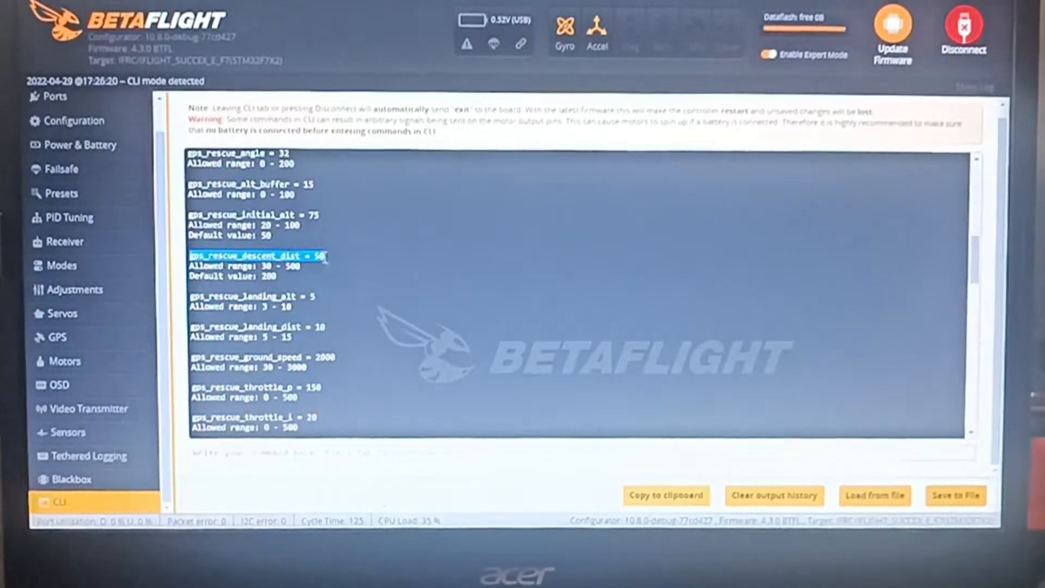
{"action": "left_click", "coordinate": [269, 450]}
{"action": "type", "text": "set"}
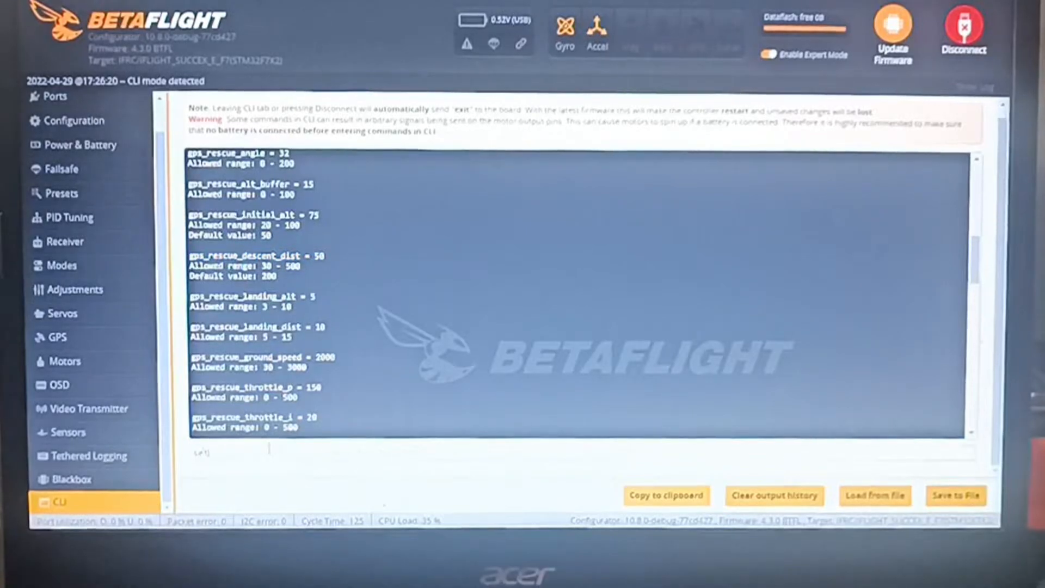
{"action": "key", "text": "ctrl+v"}
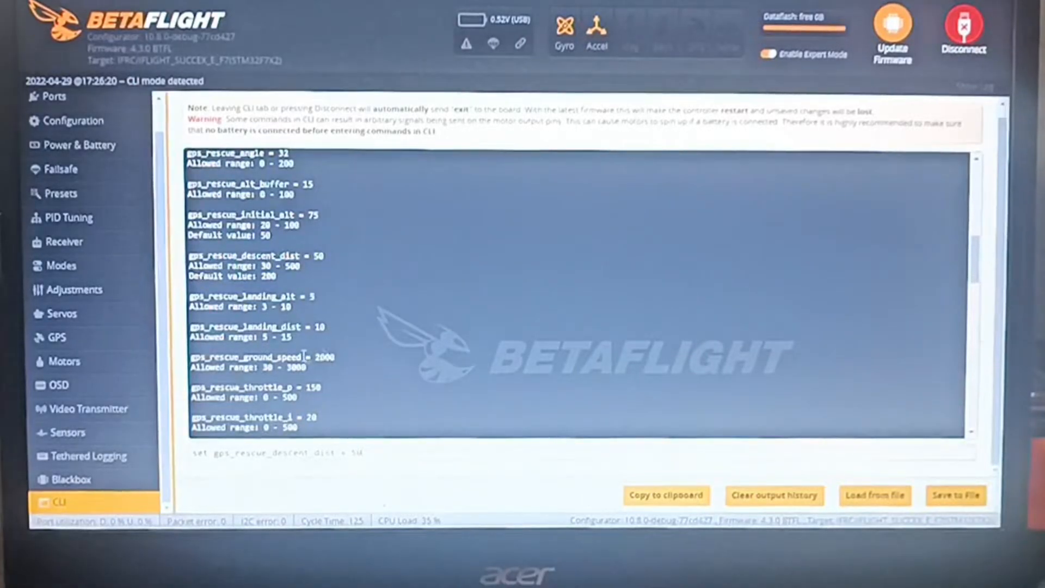
Examine the GPS Rescue throttle, velocity, yaw, ascend and descend rate, sanity check and minimum satellite parameters
{"action": "scroll", "coordinate": [306, 354], "scroll_direction": "down", "scroll_amount": 2}
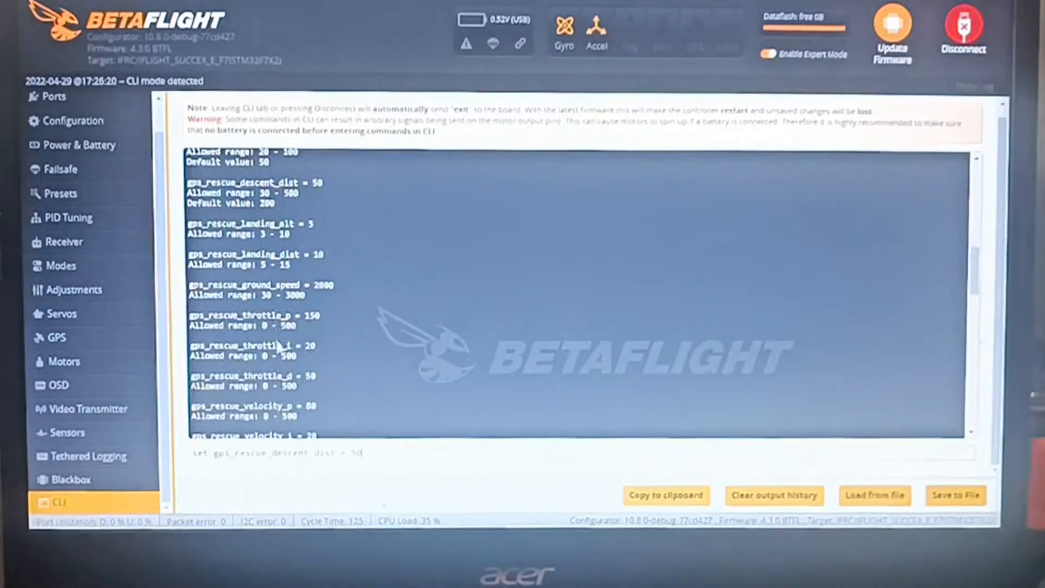
{"action": "scroll", "coordinate": [312, 362], "scroll_direction": "down", "scroll_amount": 2}
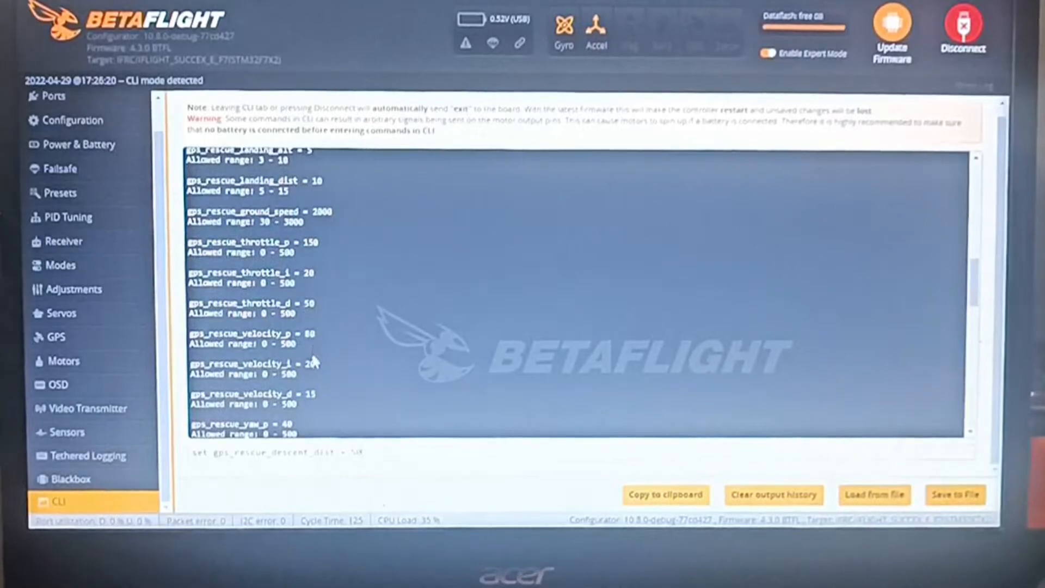
{"action": "scroll", "coordinate": [308, 370], "scroll_direction": "down", "scroll_amount": 2}
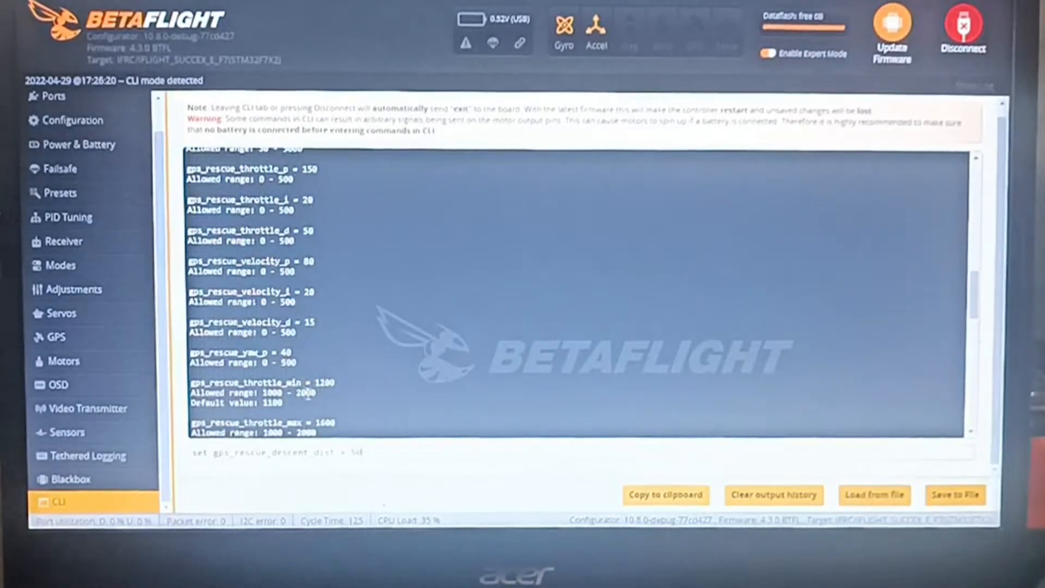
{"action": "scroll", "coordinate": [334, 404], "scroll_direction": "down", "scroll_amount": 2}
{"action": "scroll", "coordinate": [325, 398], "scroll_direction": "down", "scroll_amount": 2}
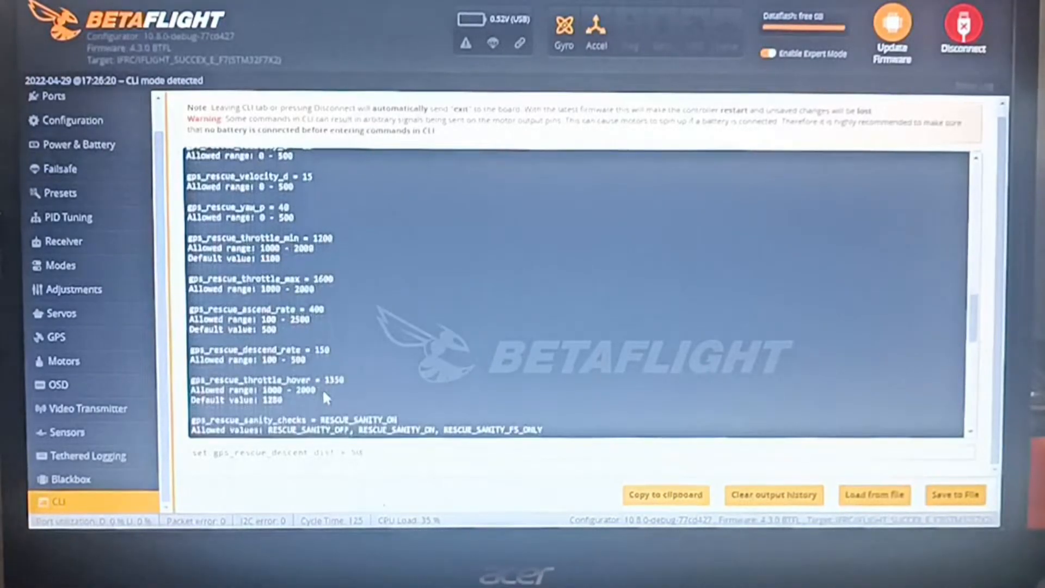
{"action": "scroll", "coordinate": [322, 384], "scroll_direction": "down", "scroll_amount": 2}
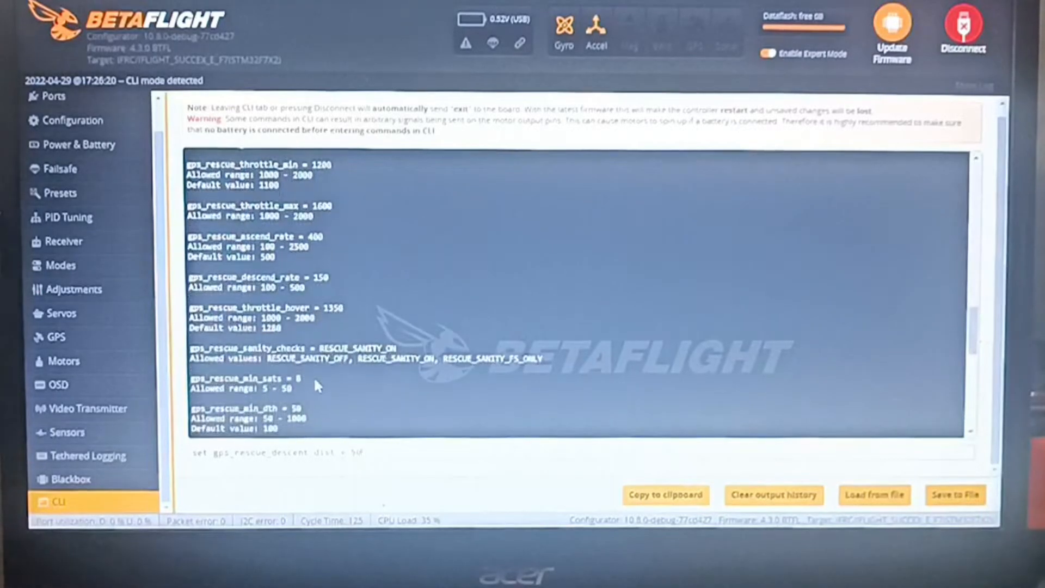
{"action": "scroll", "coordinate": [311, 384], "scroll_direction": "down", "scroll_amount": 2}
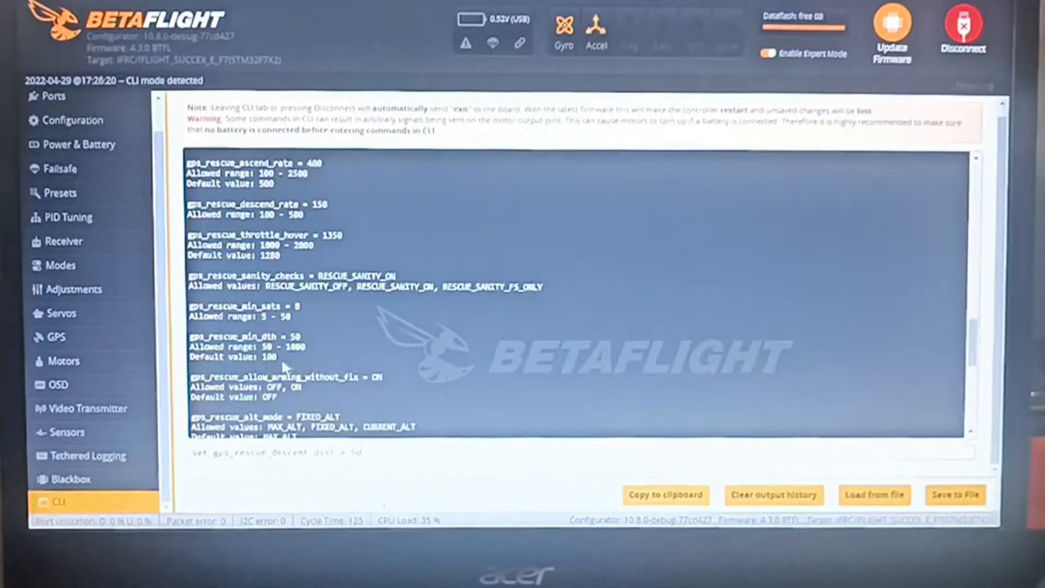
Replace the unsent command with the copied line gps_rescue_min_dth = 50, review the remaining parameters, and clear the command line
{"action": "left_click_drag", "start_coordinate": [191, 334], "coordinate": [304, 338]}
{"action": "key", "text": "ctrl+c"}
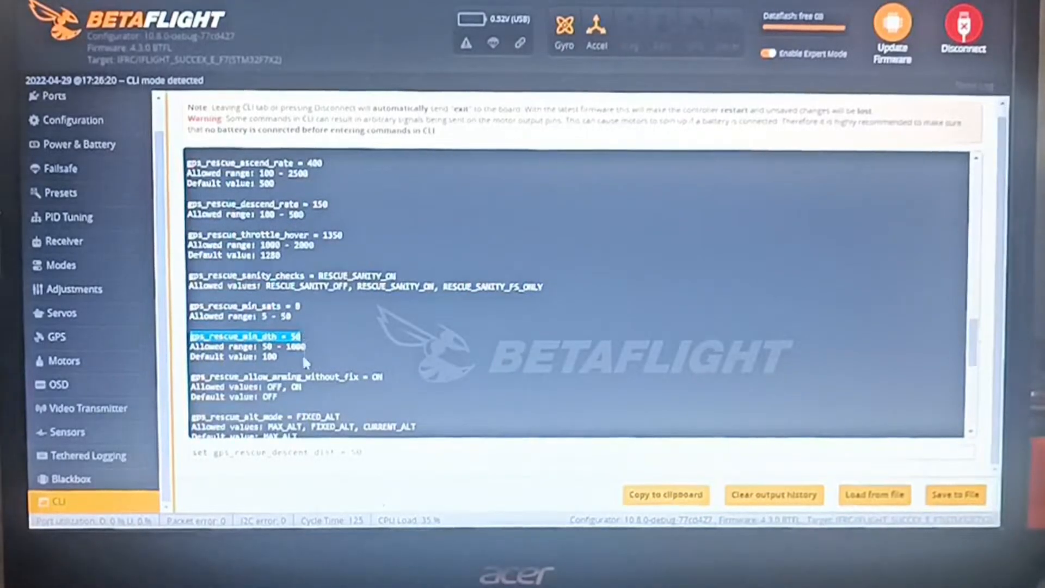
{"action": "left_click", "coordinate": [389, 454]}
{"action": "left_click_drag", "start_coordinate": [389, 453], "coordinate": [192, 452]}
{"action": "key", "text": "ctrl+v"}
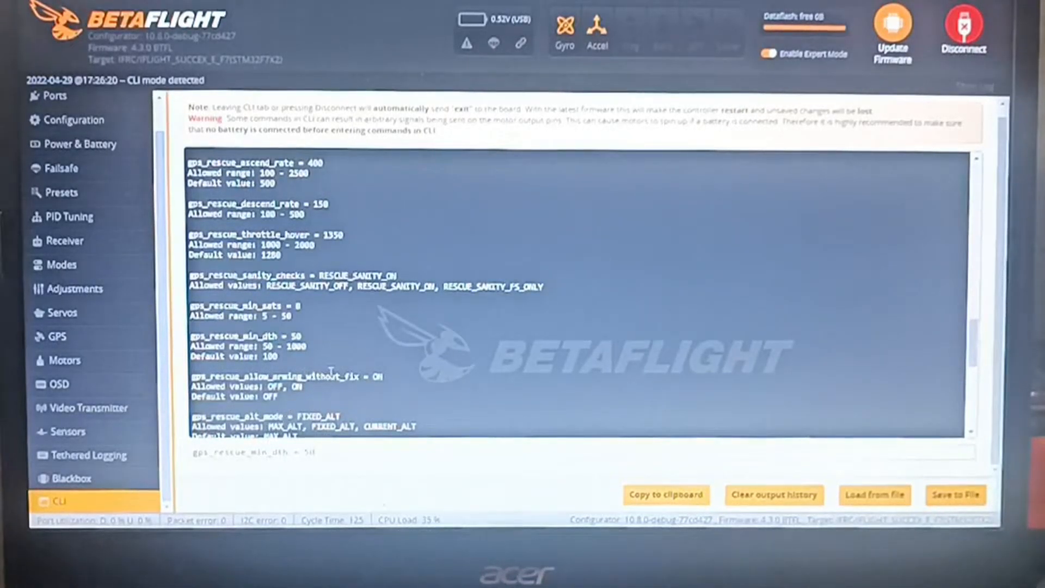
{"action": "scroll", "coordinate": [331, 371], "scroll_direction": "down", "scroll_amount": 3}
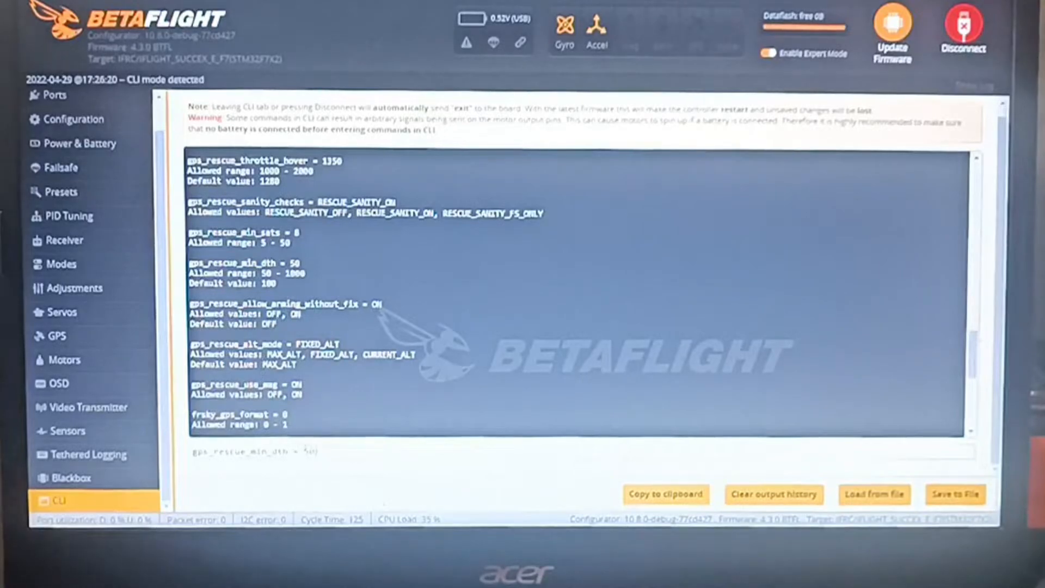
{"action": "scroll", "coordinate": [302, 390], "scroll_direction": "down", "scroll_amount": 3}
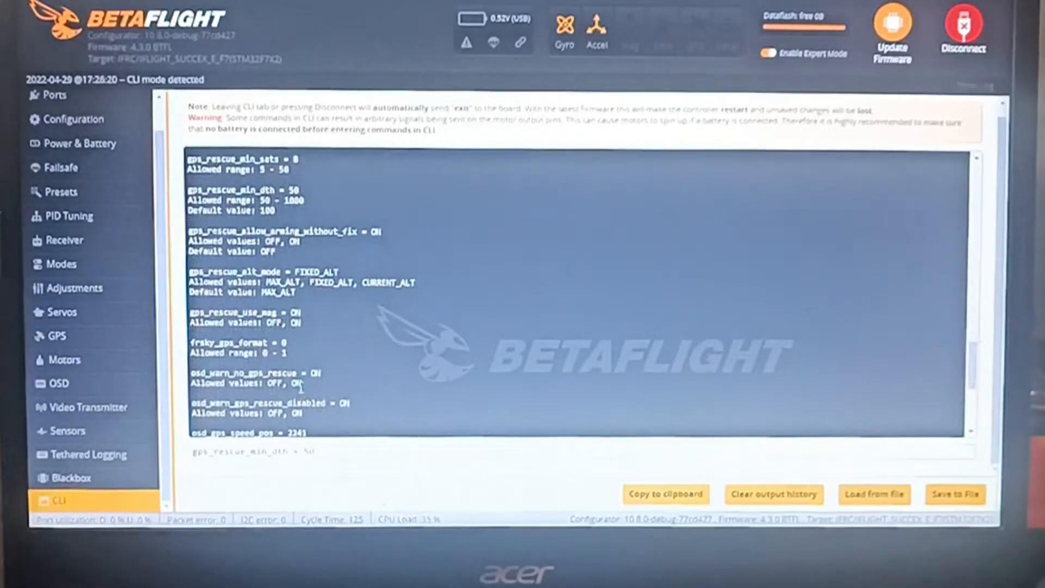
{"action": "scroll", "coordinate": [301, 388], "scroll_direction": "down", "scroll_amount": 3}
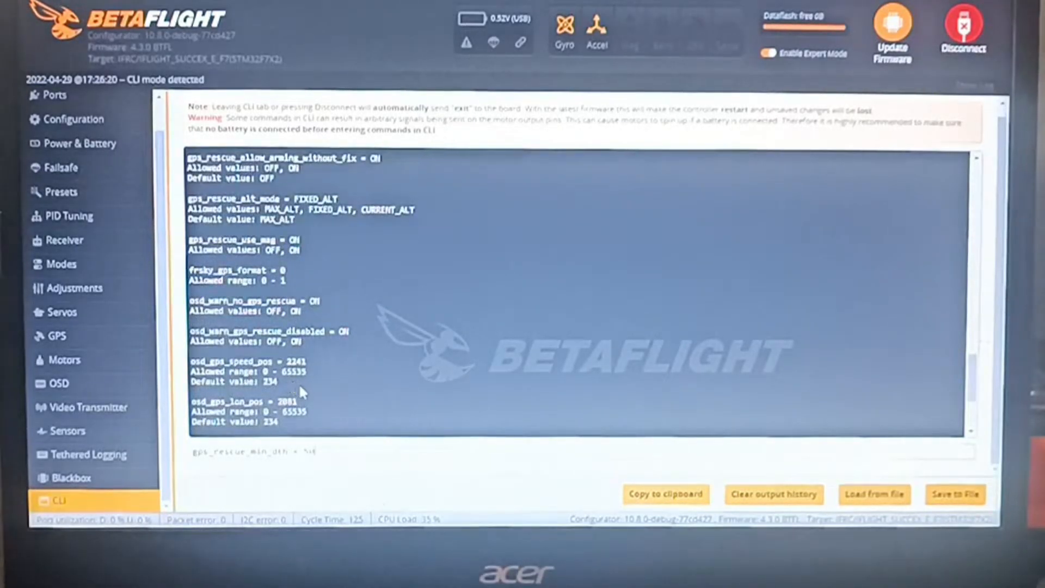
{"action": "left_click_drag", "start_coordinate": [316, 452], "coordinate": [190, 456]}
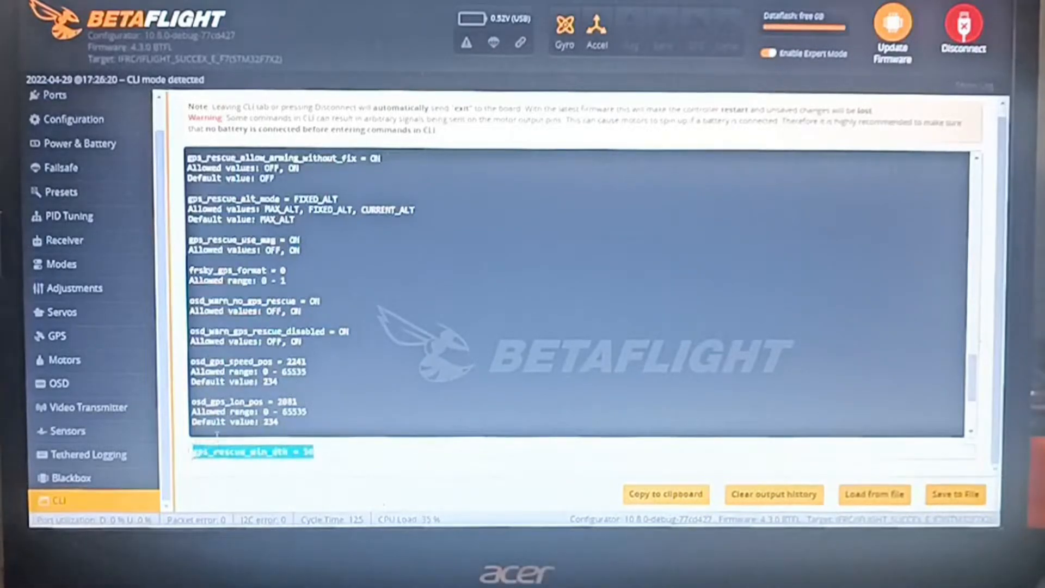
{"action": "key", "text": "BackSpace"}
Search the presets for gps
{"action": "scroll", "coordinate": [345, 366], "scroll_direction": "up", "scroll_amount": 15}
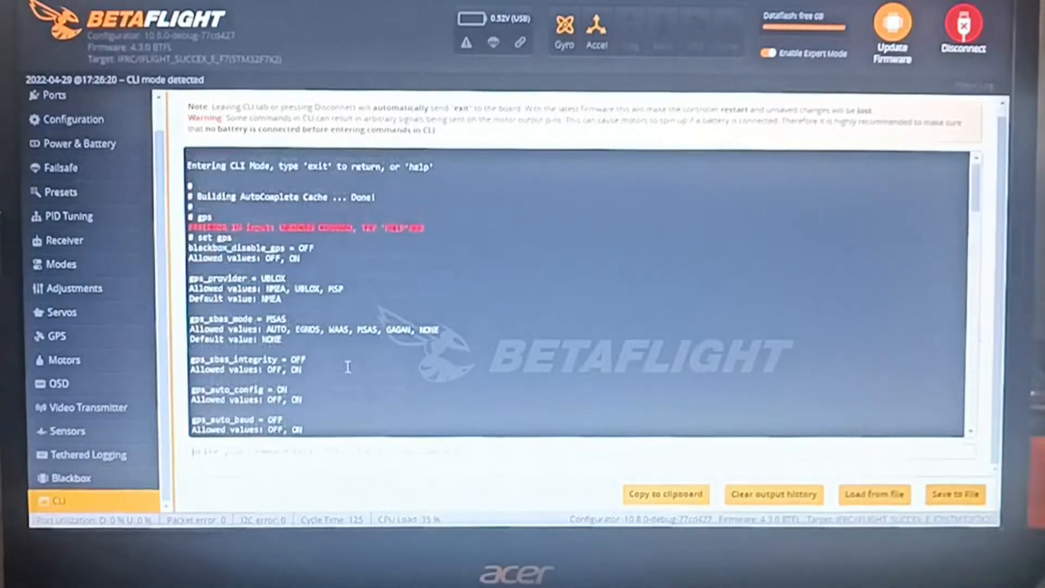
{"action": "left_click", "coordinate": [44, 193]}
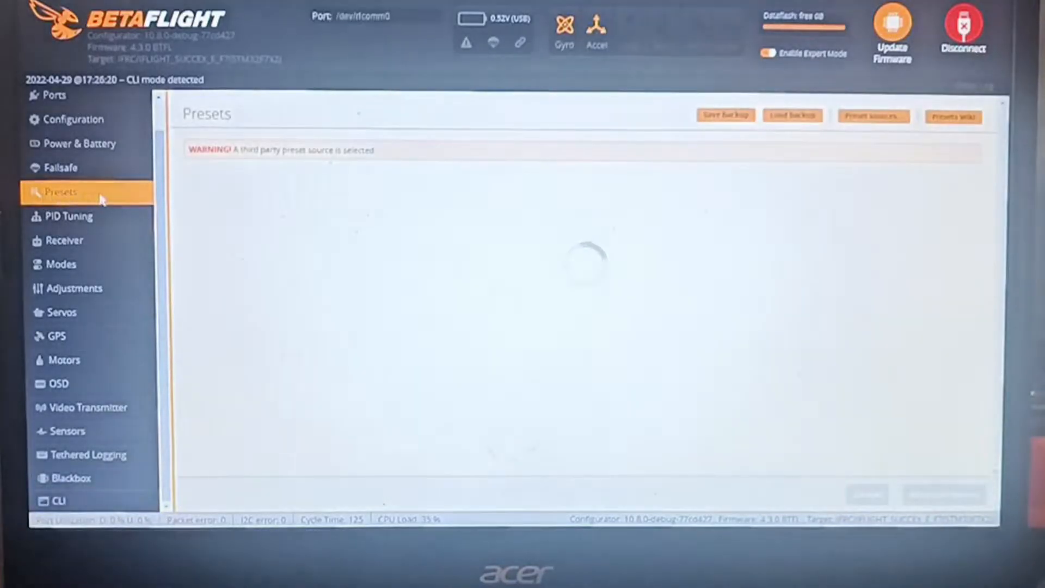
{"action": "left_click", "coordinate": [471, 223]}
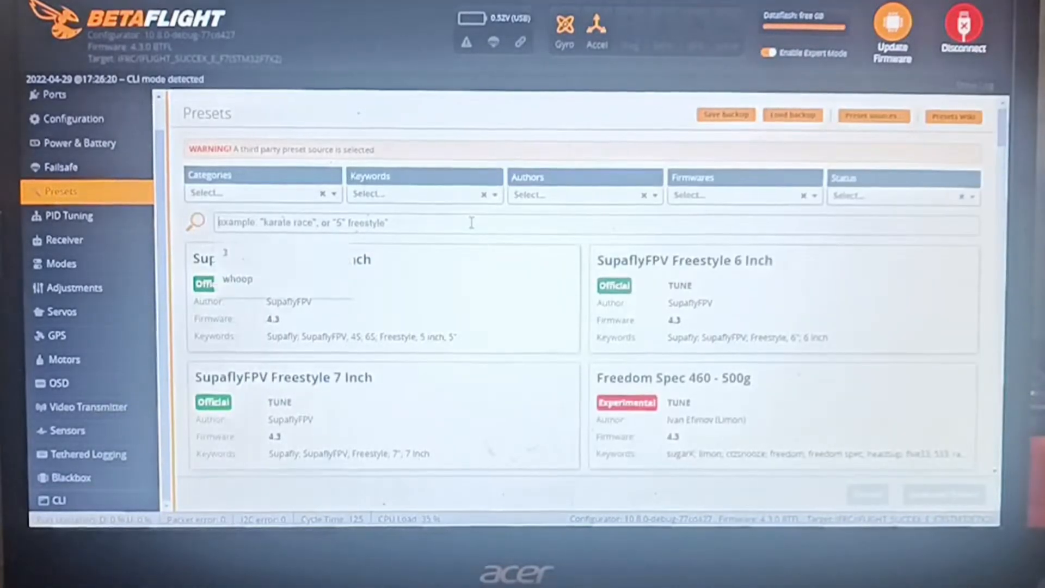
{"action": "type", "text": "gps"}
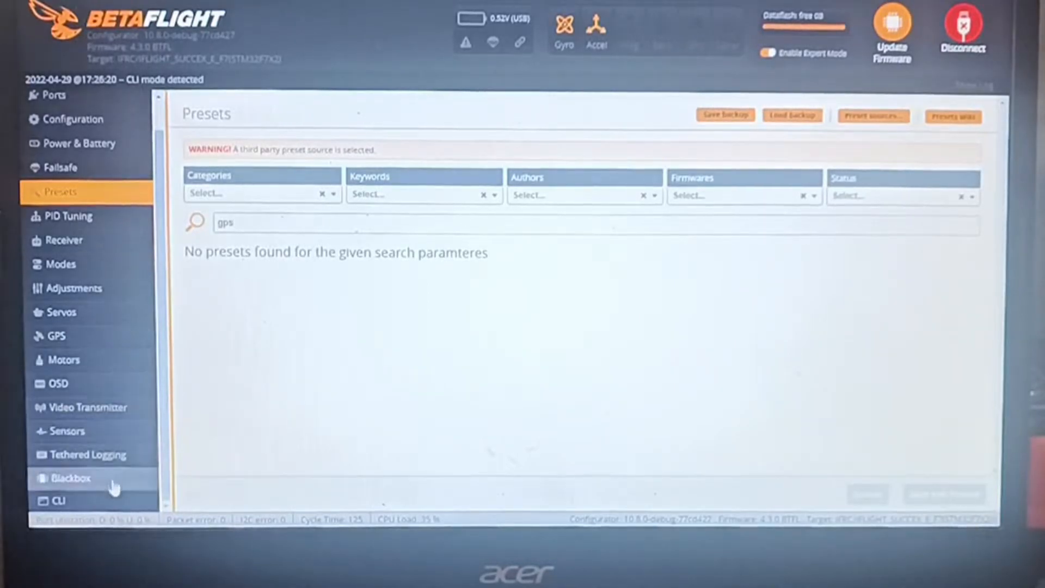
Try to enter the command set gps in the reopened CLI
{"action": "left_click", "coordinate": [114, 499]}
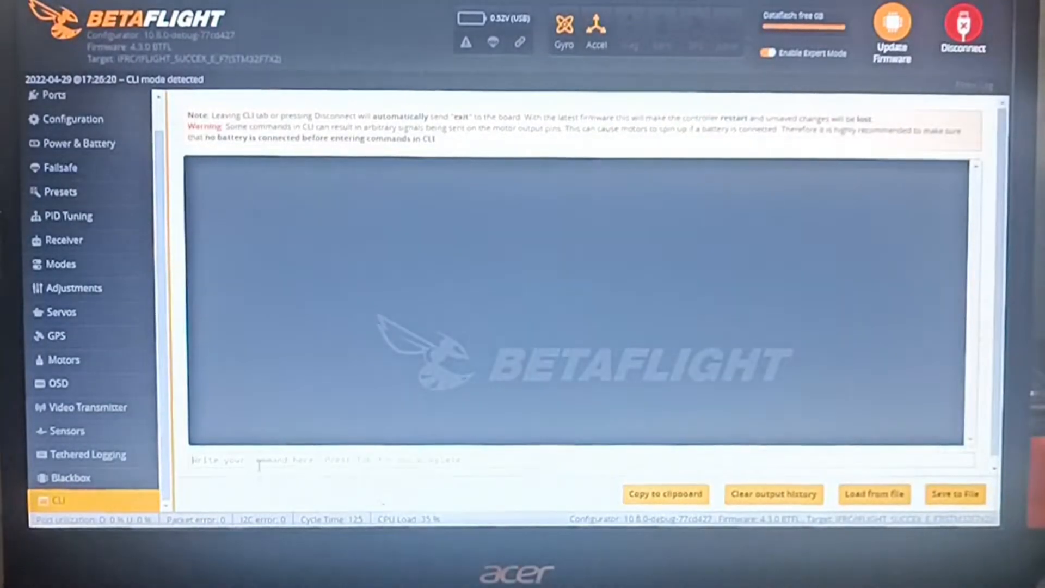
{"action": "type", "text": "gps"}
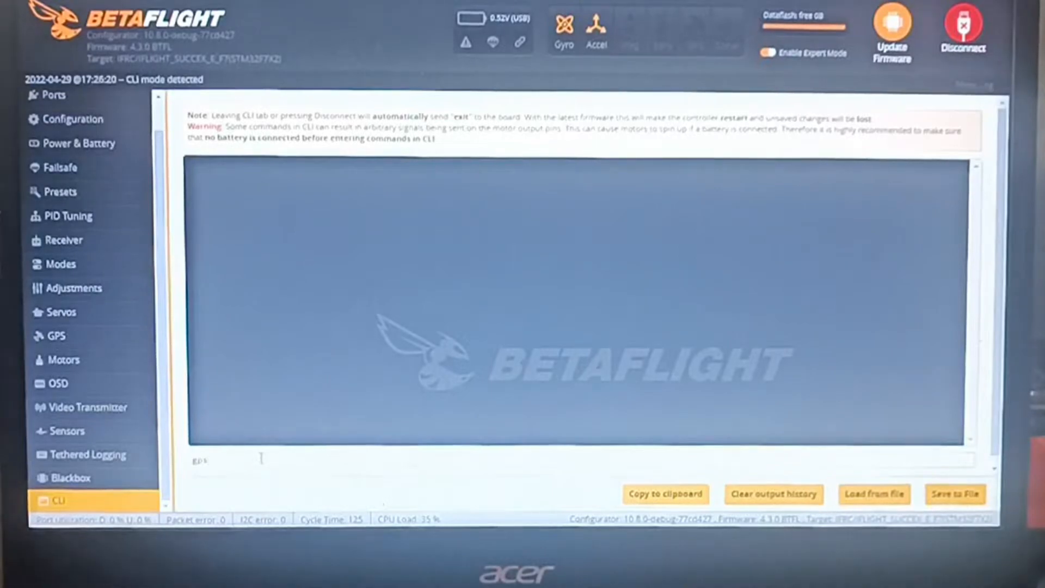
{"action": "key", "text": "BackSpace"}
{"action": "key", "text": "BackSpace"}
{"action": "key", "text": "BackSpace"}
{"action": "type", "text": "set gp"}
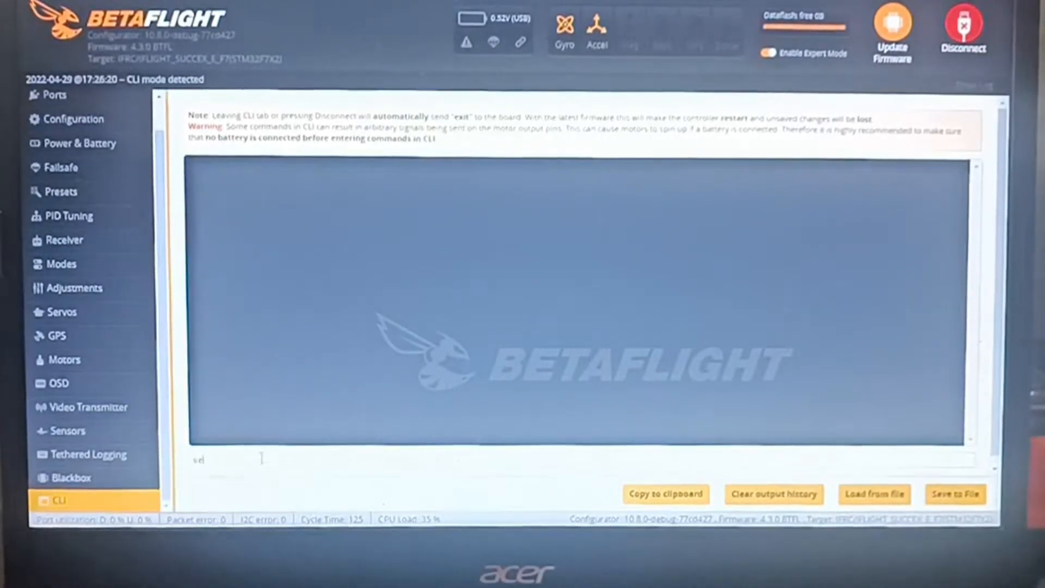
{"action": "type", "text": "s"}
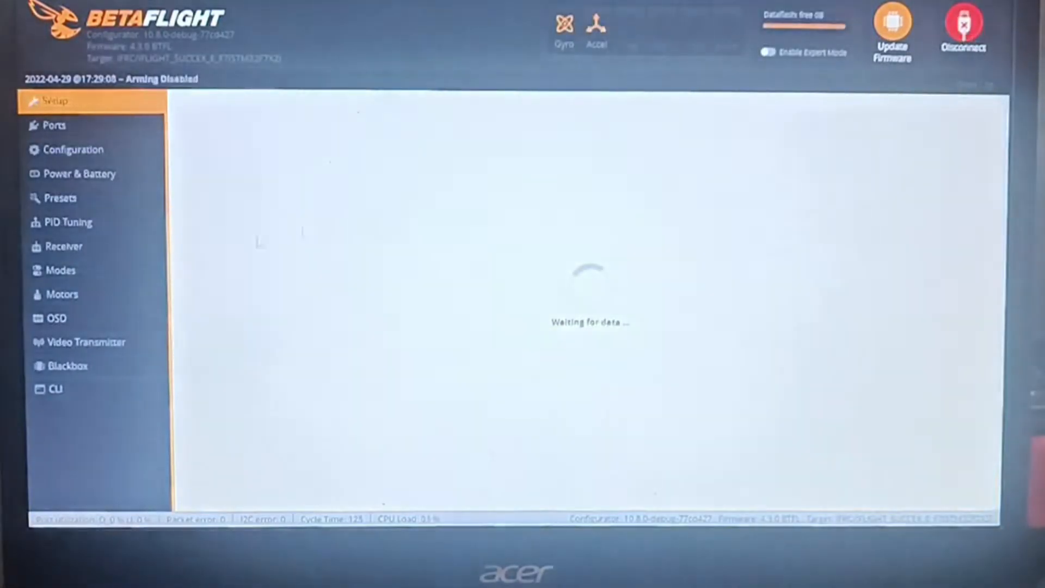
List the GPS parameters in the CLI of the reconnected flight controller with the command set GPS
{"action": "left_click", "coordinate": [81, 390]}
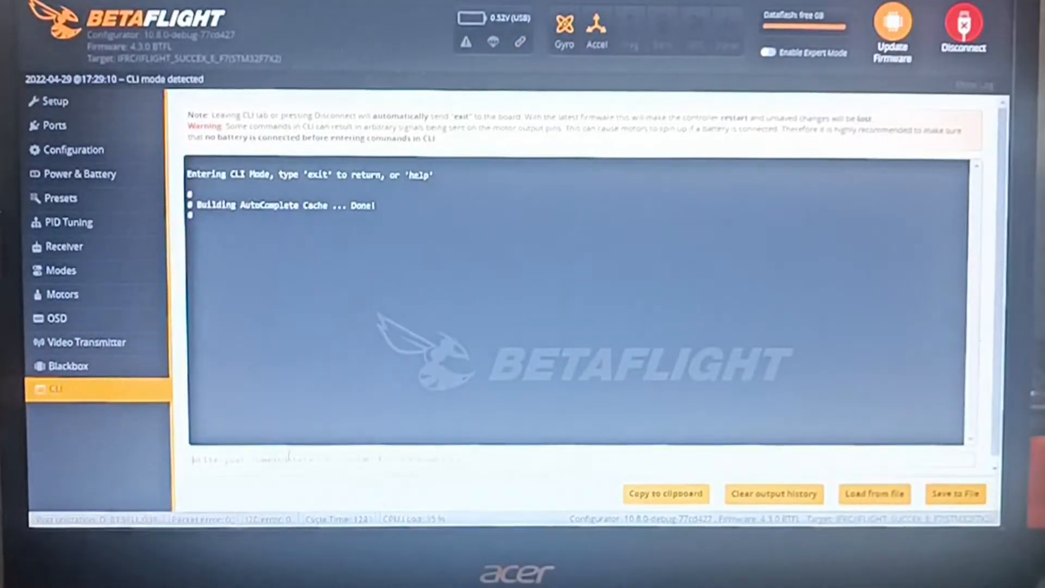
{"action": "type", "text": "set "}
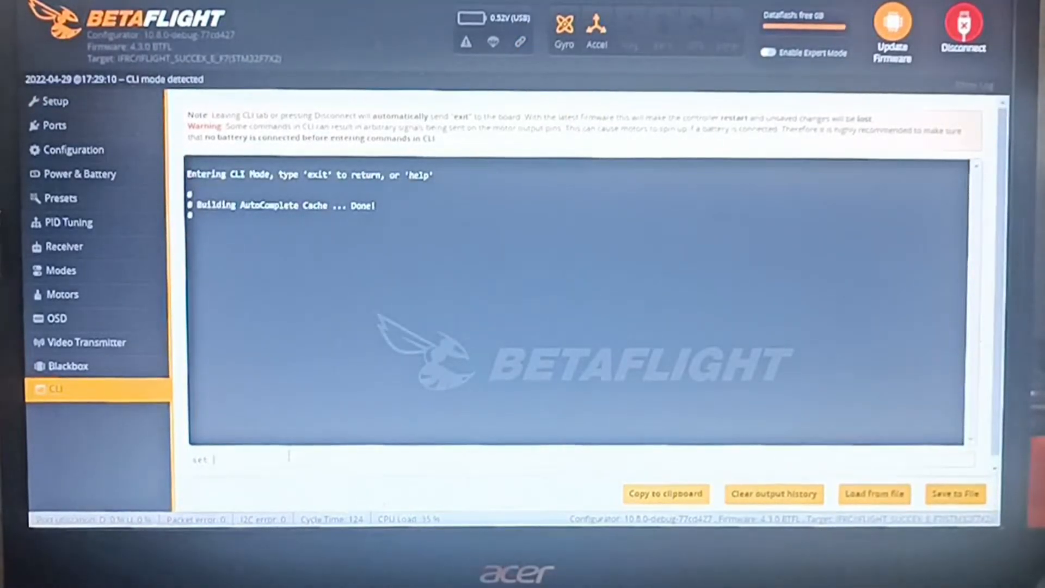
{"action": "type", "text": "dps"}
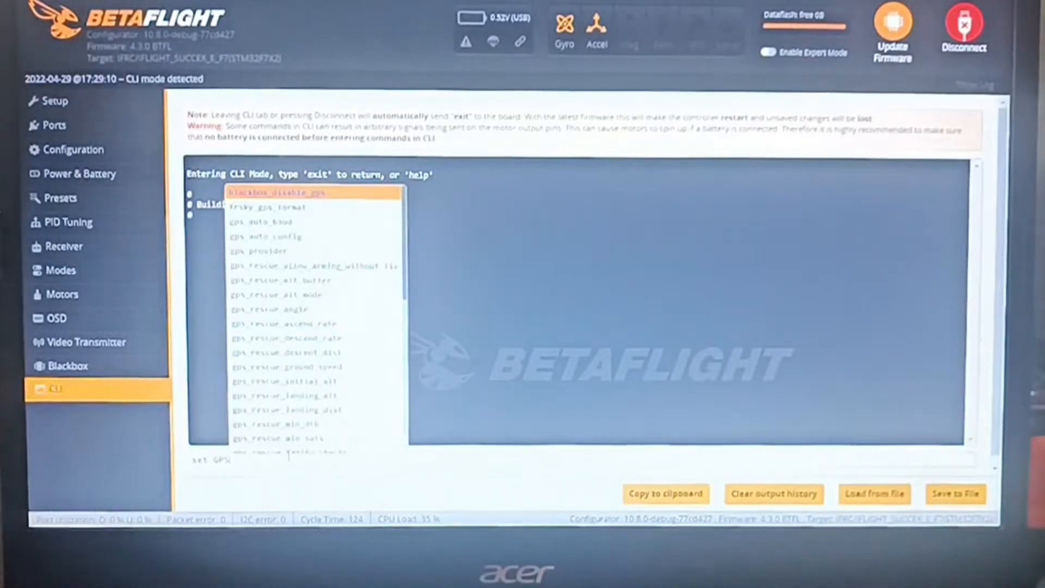
{"action": "key", "text": "Return"}
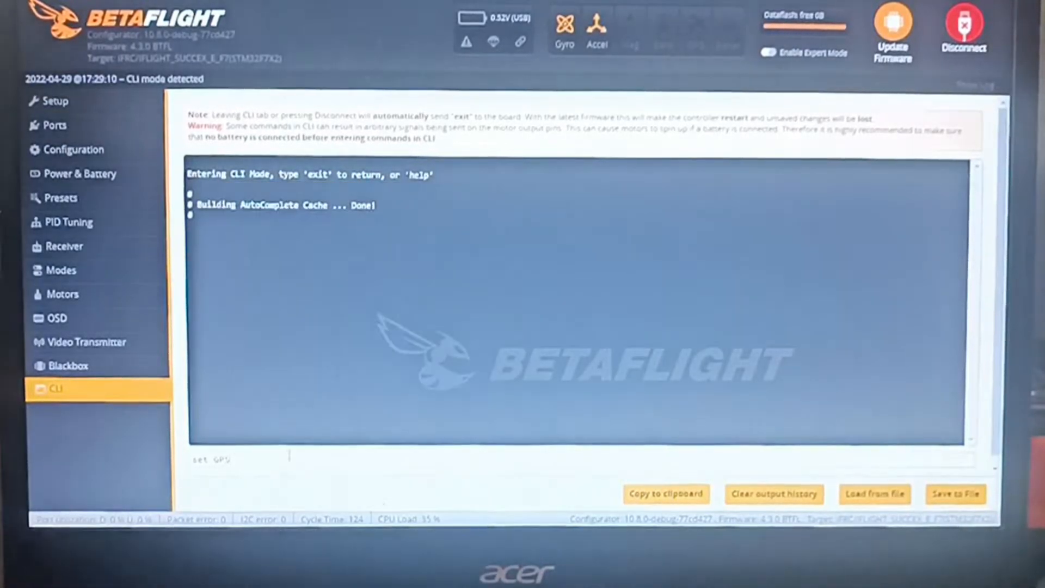
Copy the whole set GPS output from the CLI into a new Notepad document
{"action": "left_click_drag", "start_coordinate": [296, 430], "coordinate": [238, 124]}
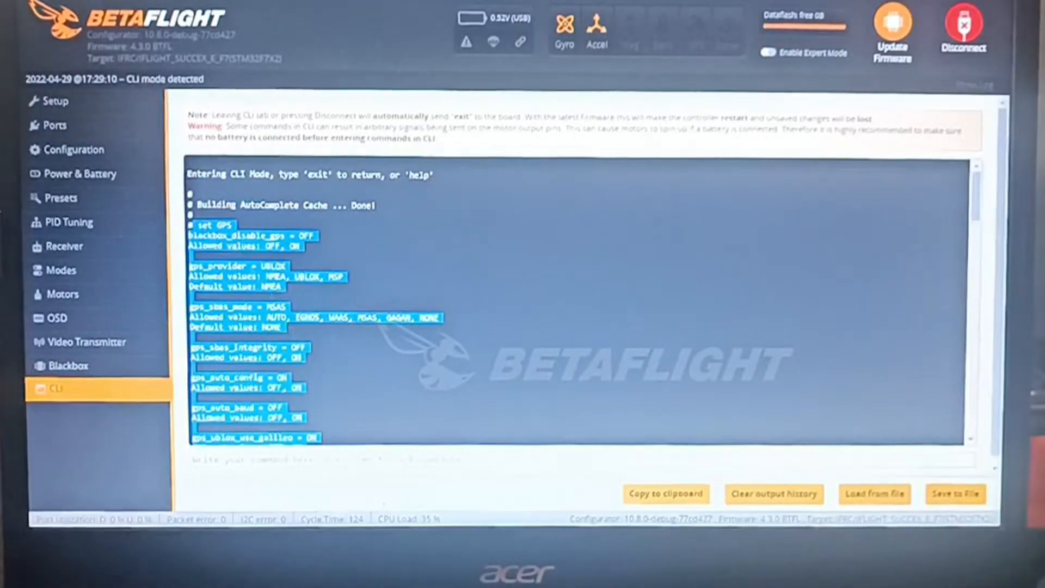
{"action": "left_click", "coordinate": [362, 460]}
{"action": "key", "text": "super+r"}
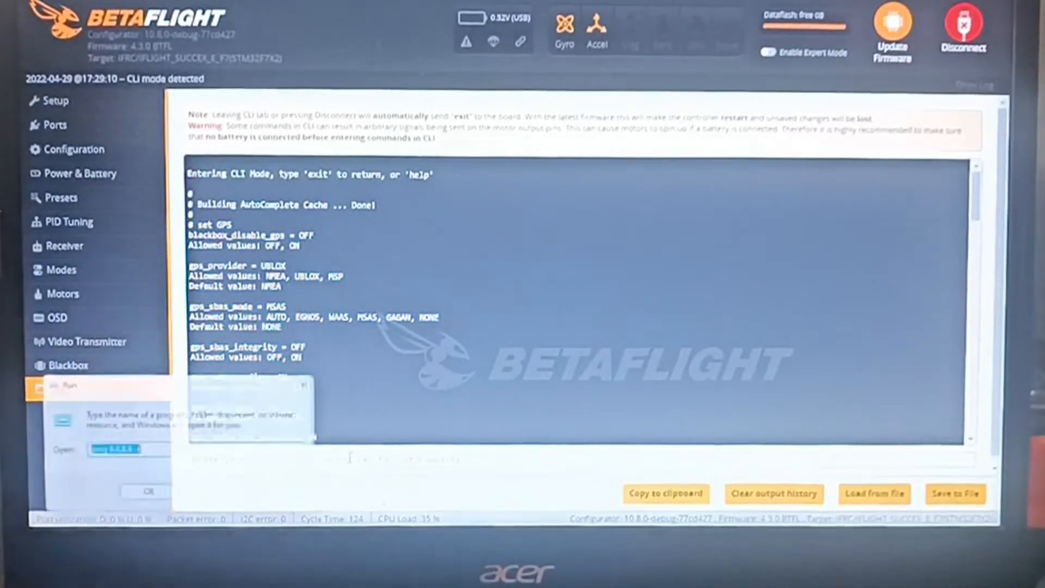
{"action": "type", "text": "cmd"}
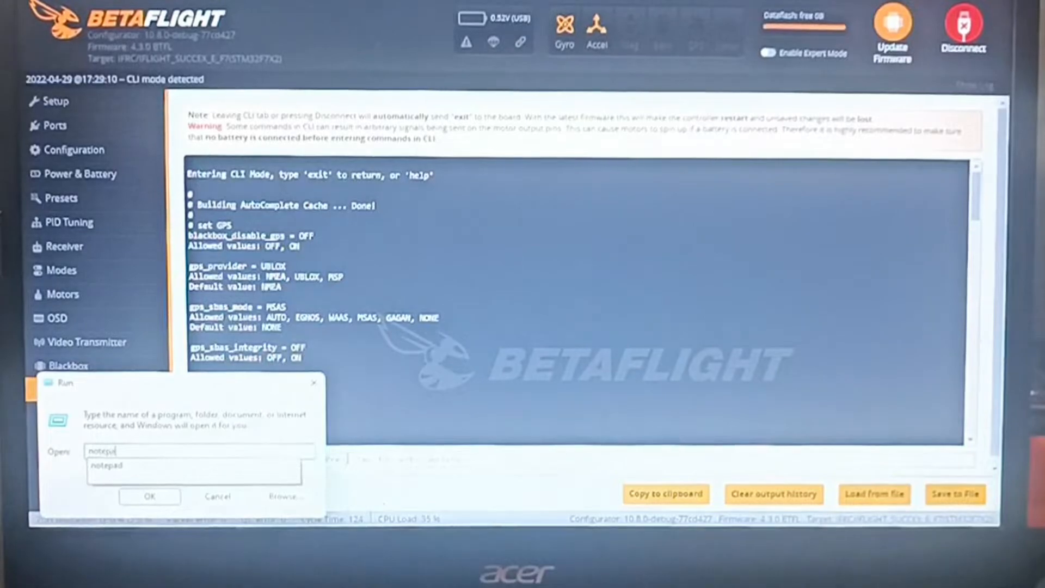
{"action": "key", "text": "Return"}
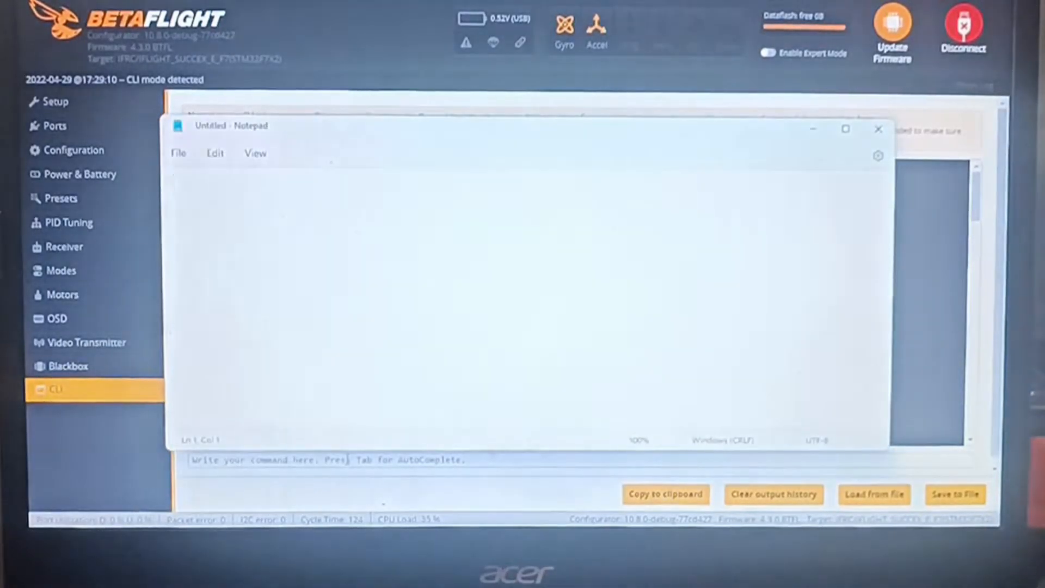
{"action": "key", "text": "ctrl+v"}
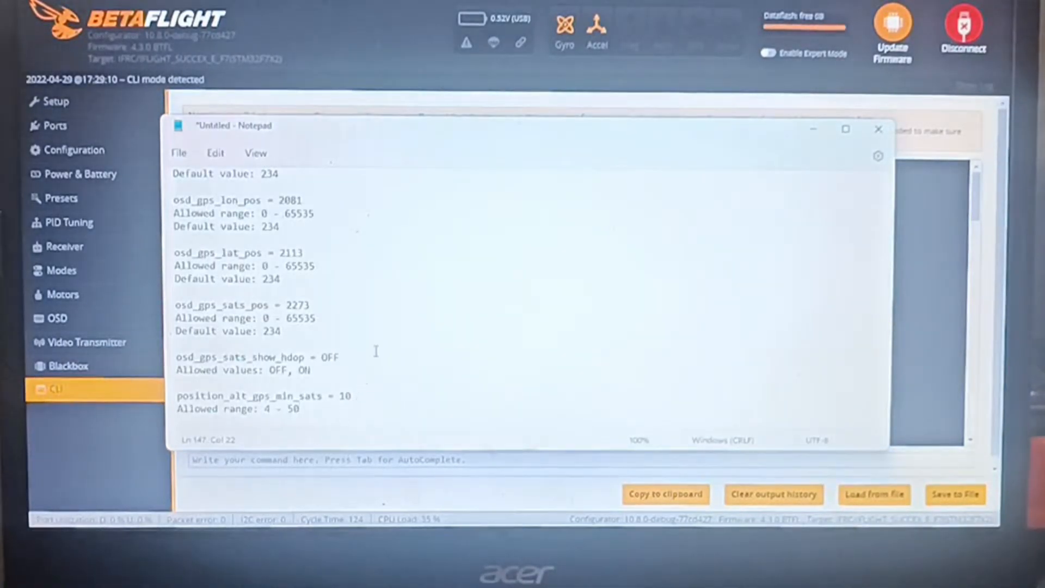
Add a blank line and the command save at the end of the pasted GPS parameter list, followed by a line break
{"action": "scroll", "coordinate": [321, 414], "scroll_direction": "up", "scroll_amount": 1}
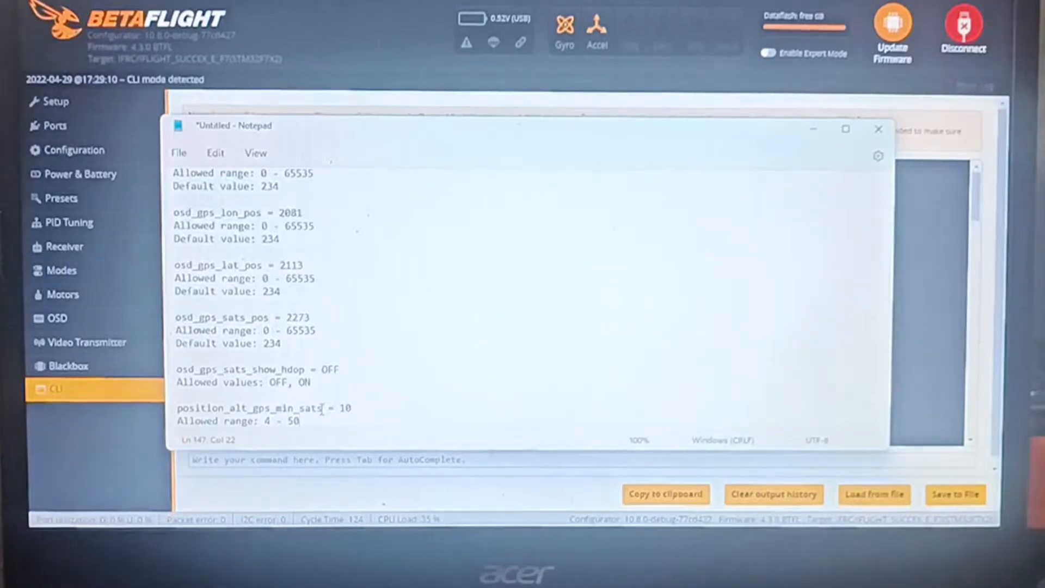
{"action": "key", "text": "Return"}
{"action": "key", "text": "Return"}
{"action": "type", "text": "save"}
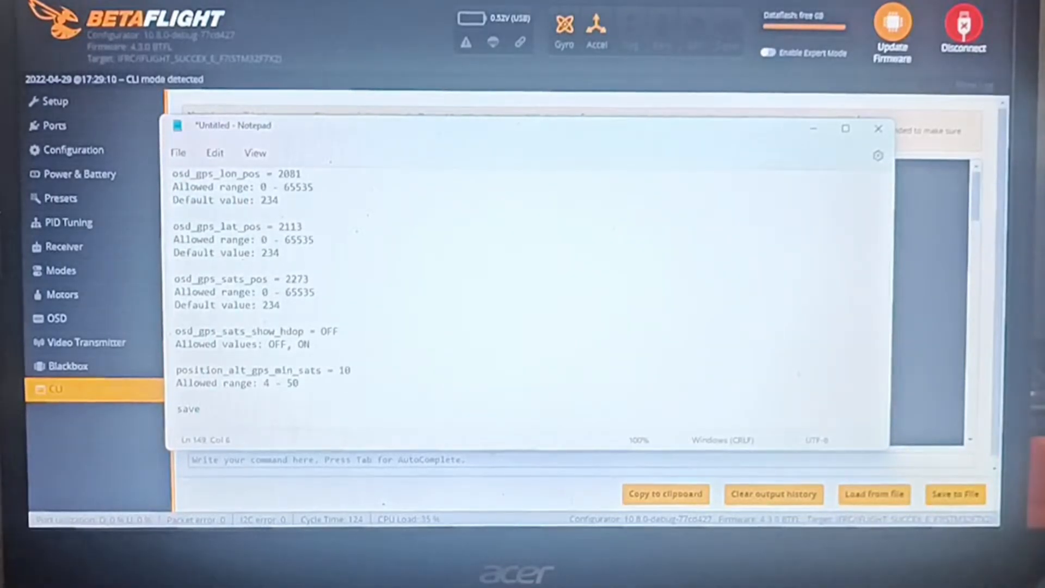
{"action": "key", "text": "Return"}
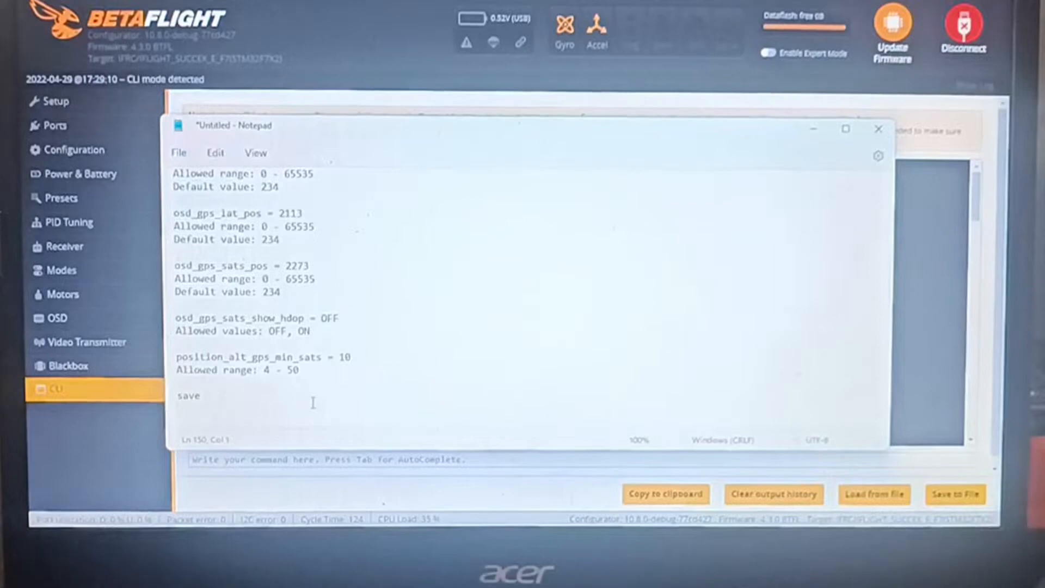